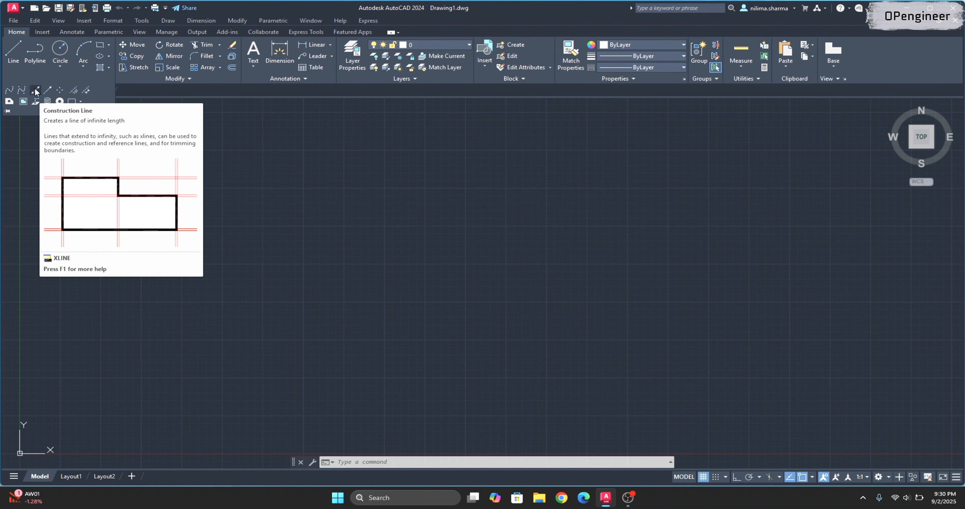
# Draw one horizontal and one vertical construction line through a common point in the drawing area, with Ortho mode on.
pyautogui.click(35, 90)
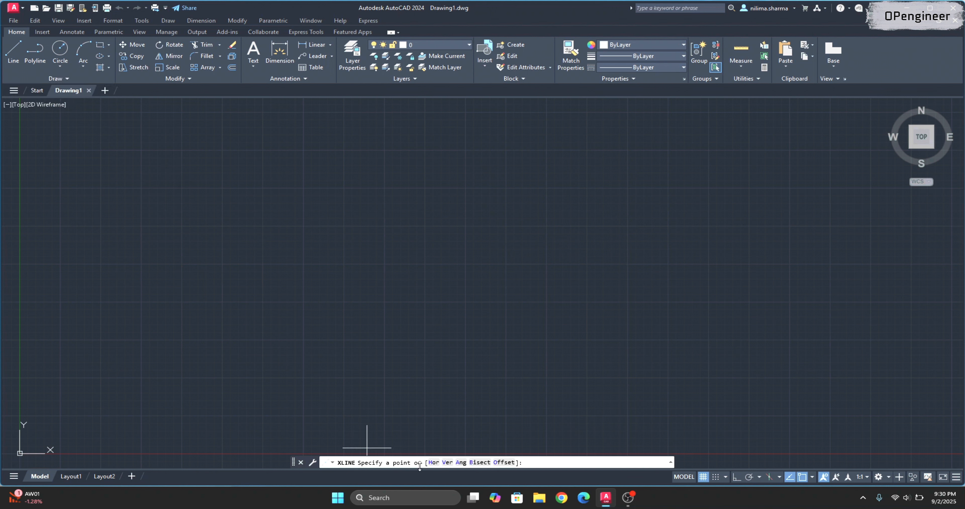
pyautogui.click(386, 243)
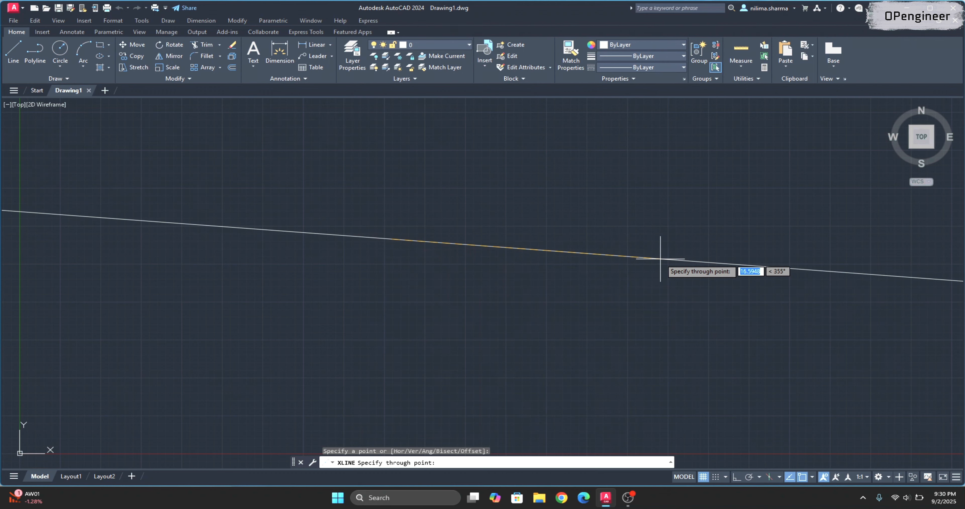
pyautogui.click(738, 477)
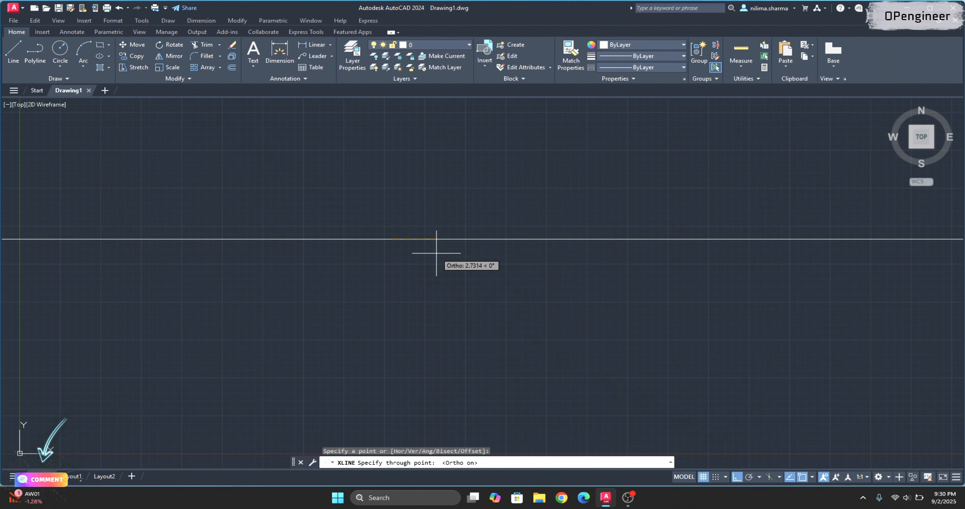
pyautogui.click(504, 380)
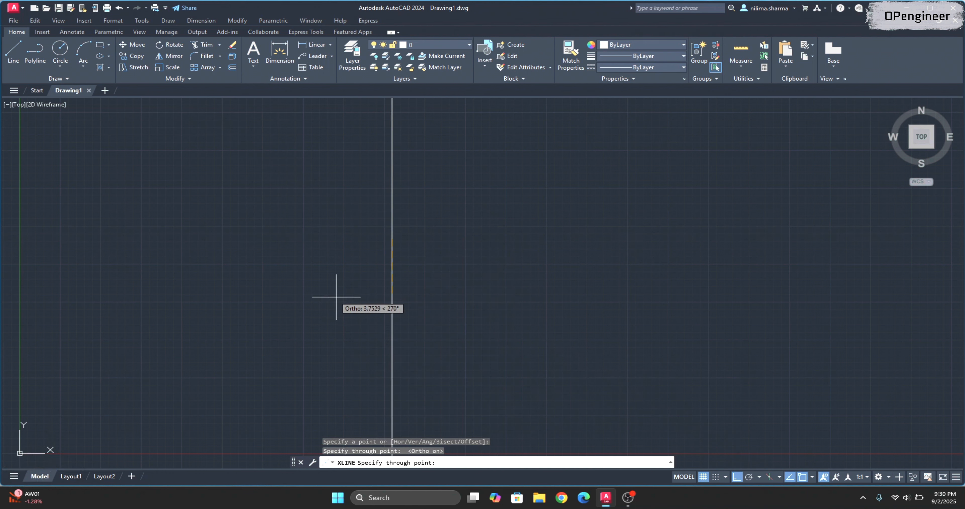
pyautogui.click(390, 322)
pyautogui.press('Escape')
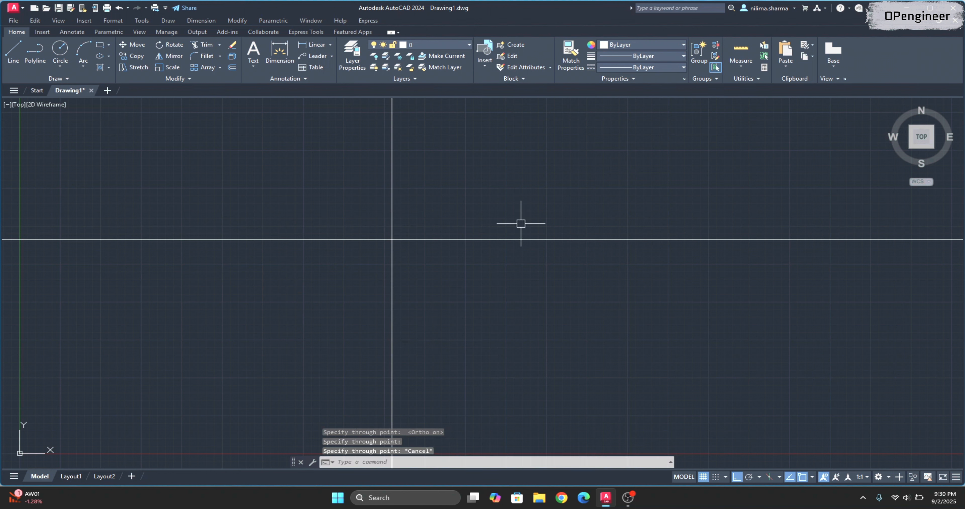
# Draw two construction lines at 60 degrees, one through the intersection of the existing lines and one through a point to its right.
pyautogui.press('Return')
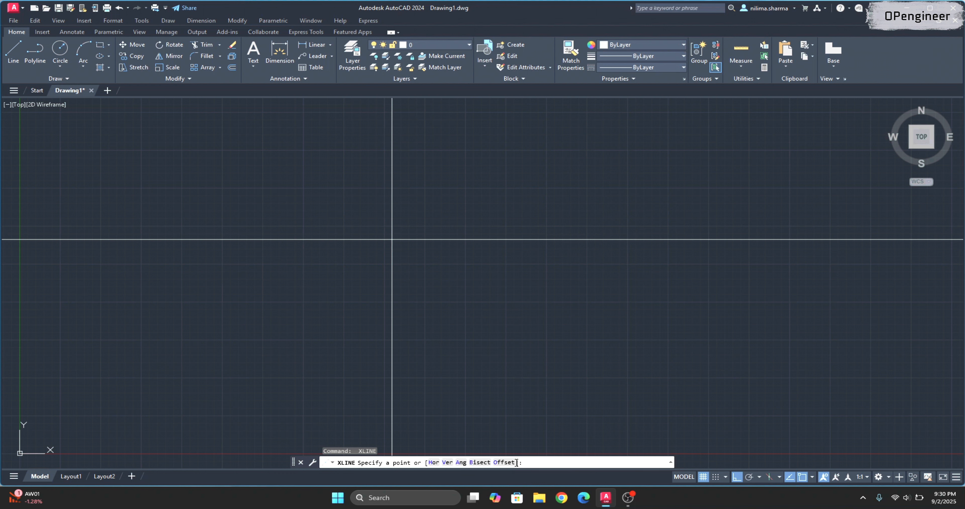
pyautogui.click(460, 463)
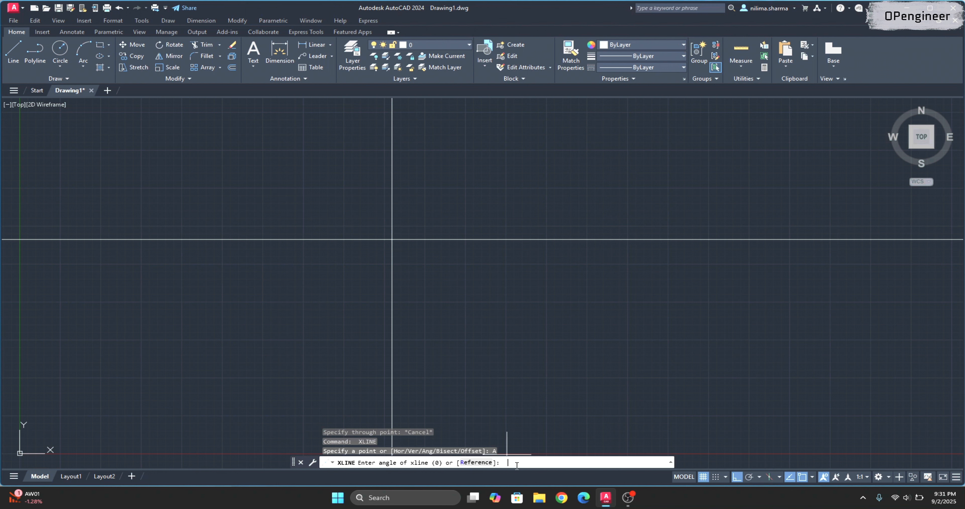
pyautogui.press('Return')
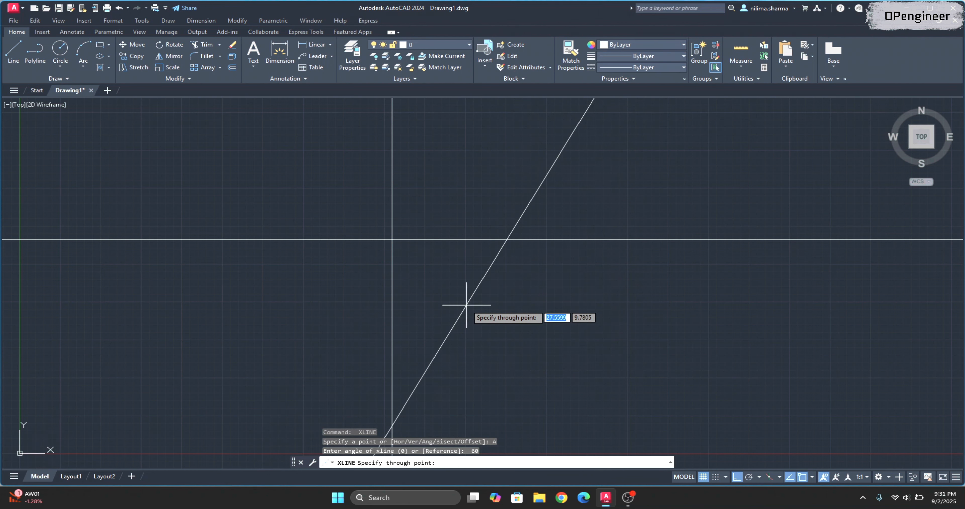
pyautogui.click(392, 239)
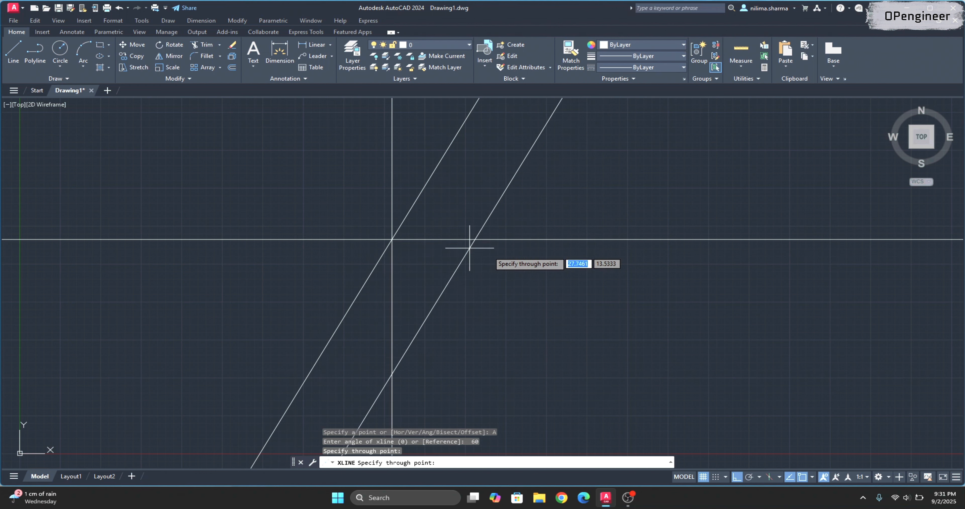
pyautogui.click(582, 283)
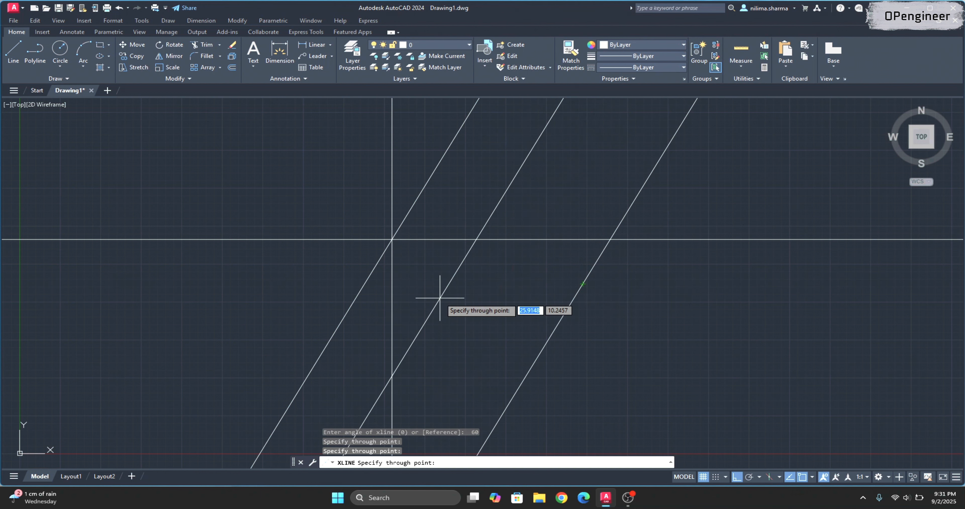
pyautogui.press('Escape')
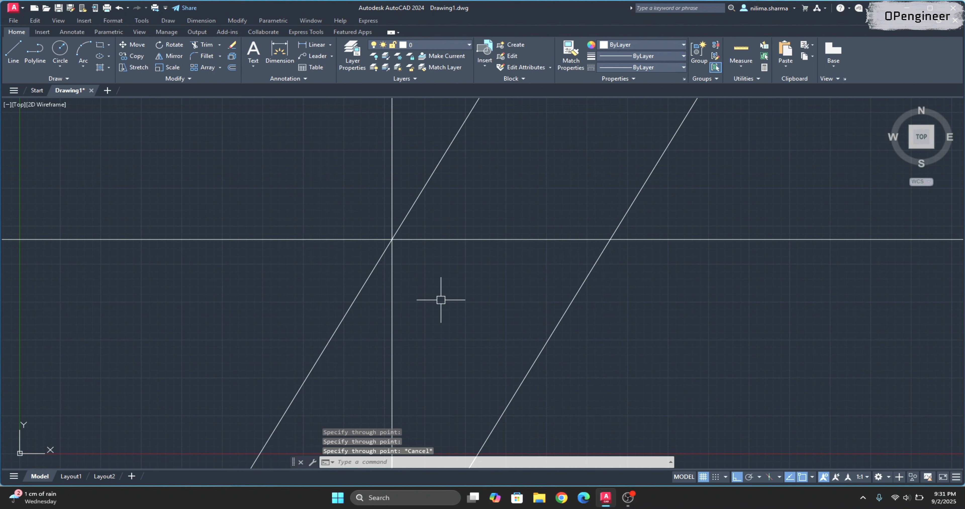
# Draw a bisecting construction line with its vertex at the intersection, halving the angle between the vertical and horizontal lines.
pyautogui.press('Return')
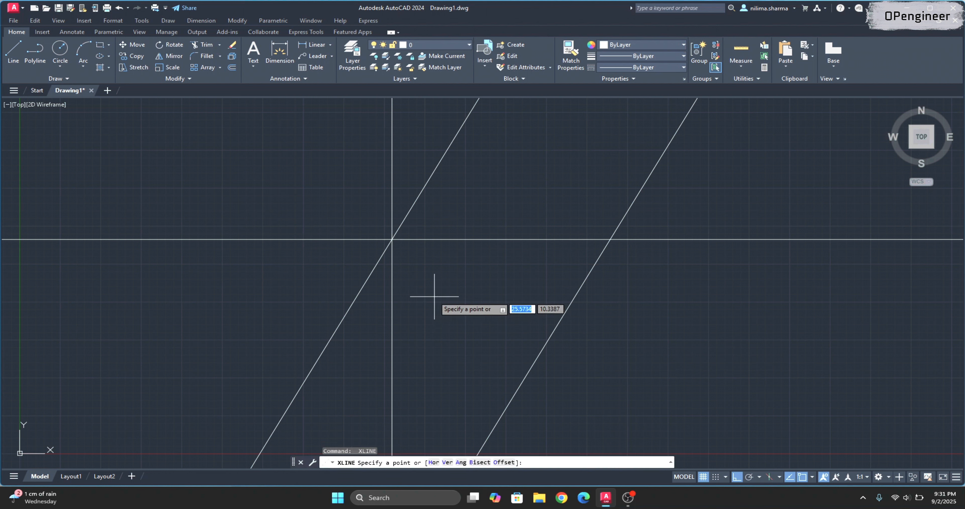
pyautogui.click(478, 462)
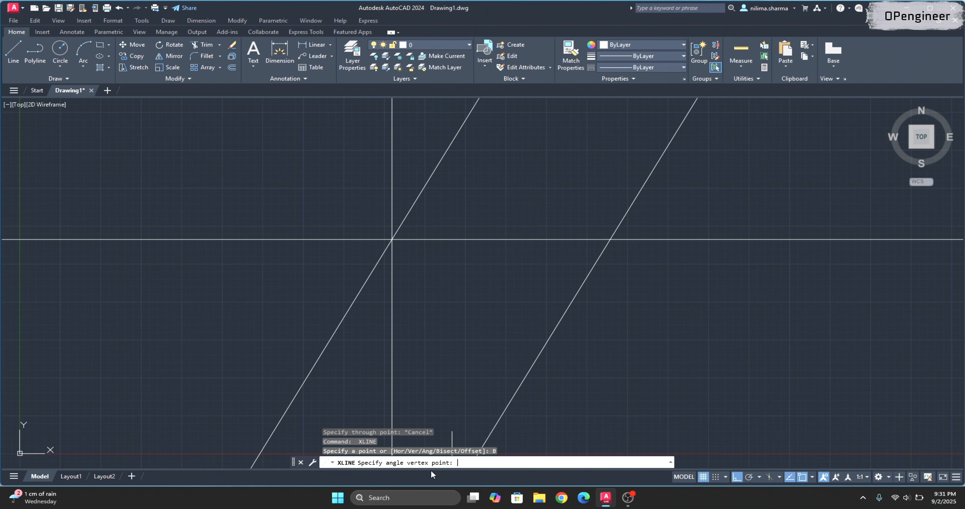
pyautogui.click(392, 239)
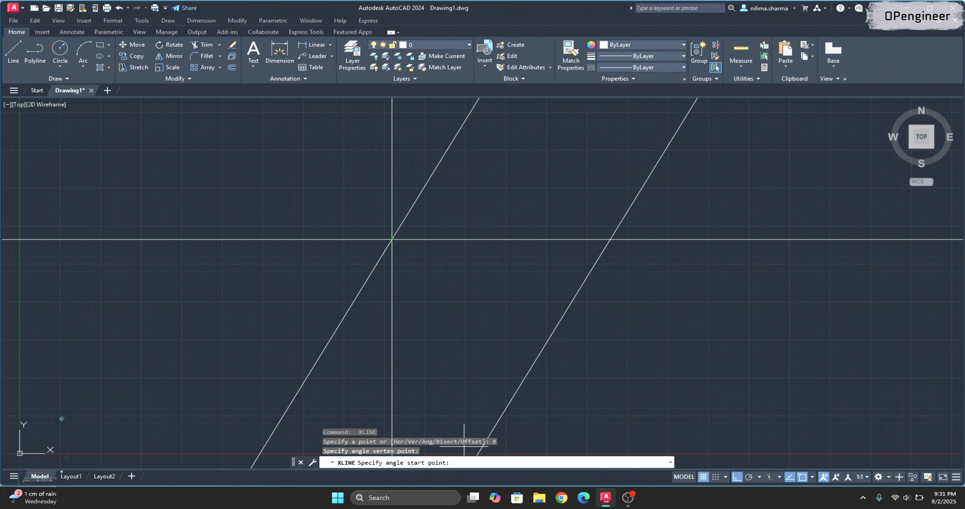
pyautogui.click(393, 227)
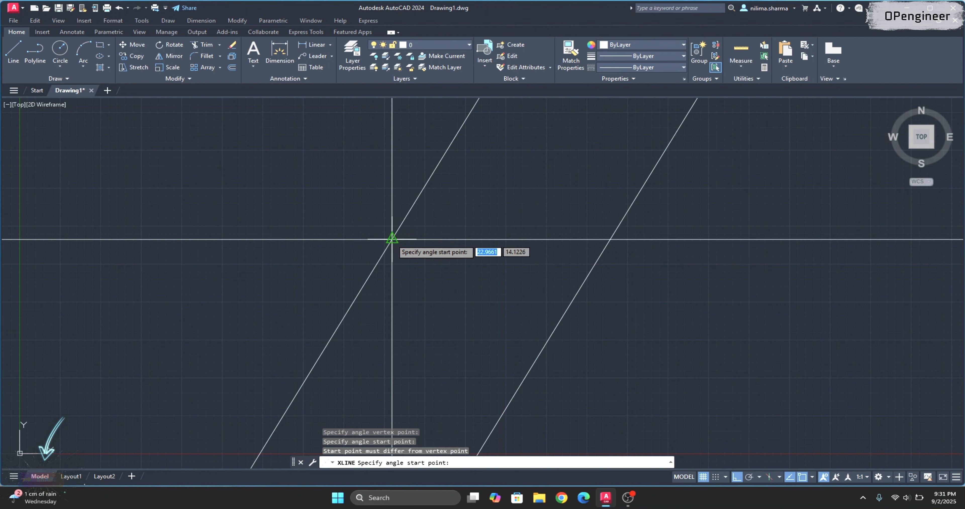
pyautogui.click(392, 191)
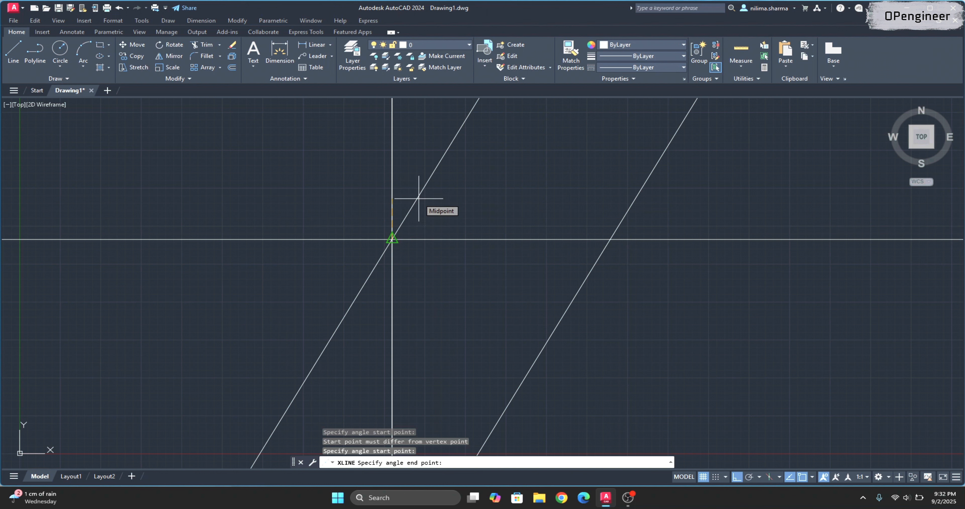
pyautogui.click(442, 223)
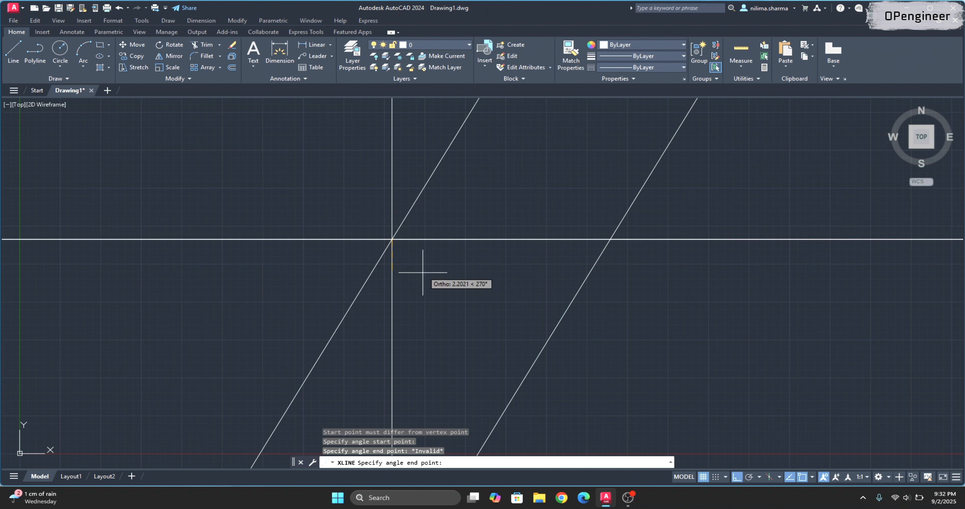
pyautogui.click(454, 292)
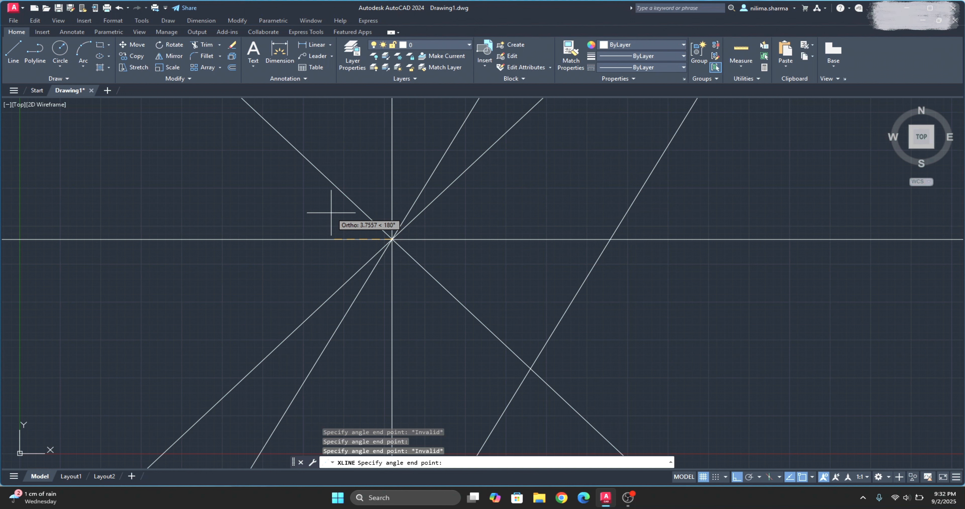
pyautogui.press('Escape')
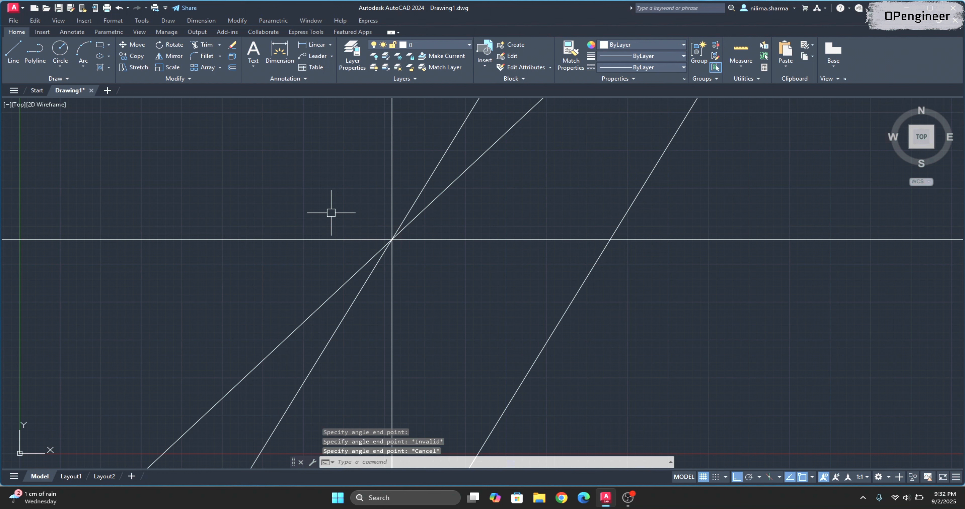
# Create construction lines offset 20 units above and below the horizontal construction line.
pyautogui.press('Return')
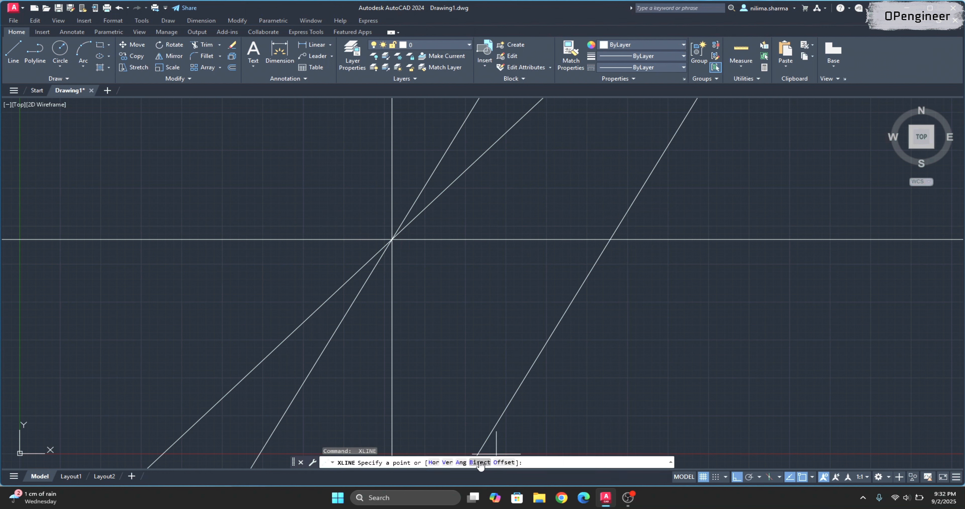
pyautogui.click(504, 463)
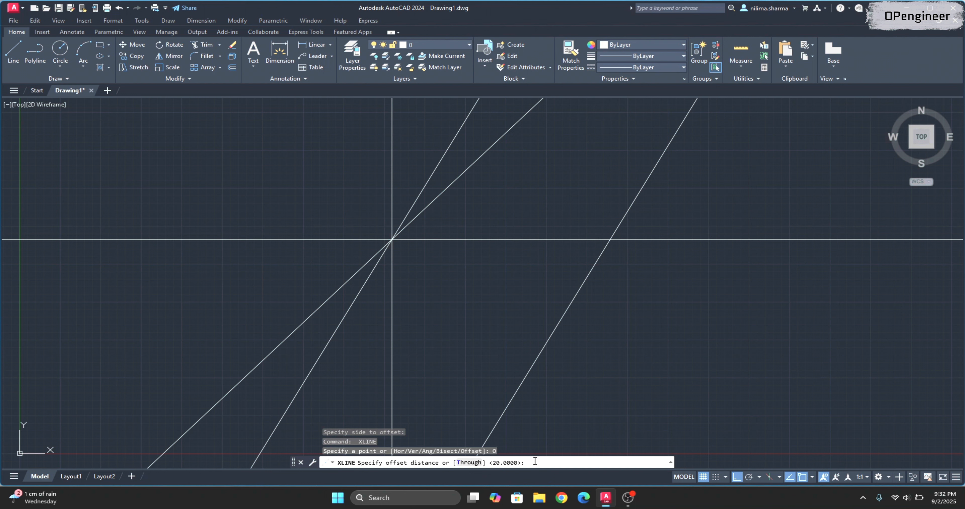
pyautogui.write('20')
pyautogui.press('Return')
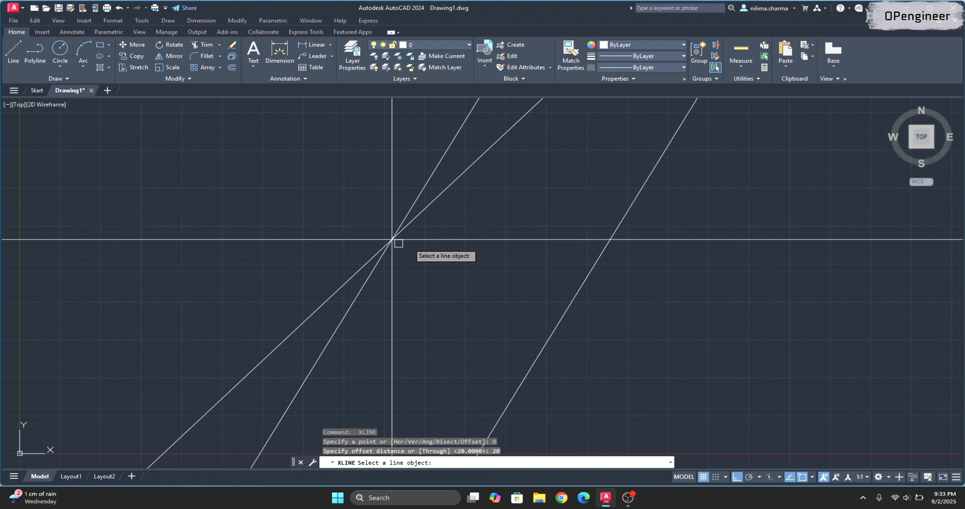
pyautogui.click(653, 239)
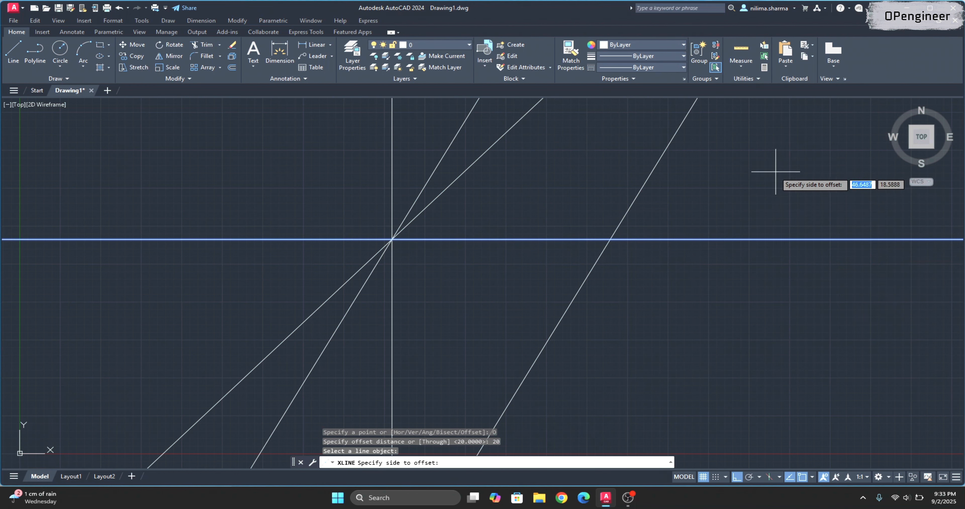
pyautogui.click(767, 176)
pyautogui.scroll(-8, 596, 318)
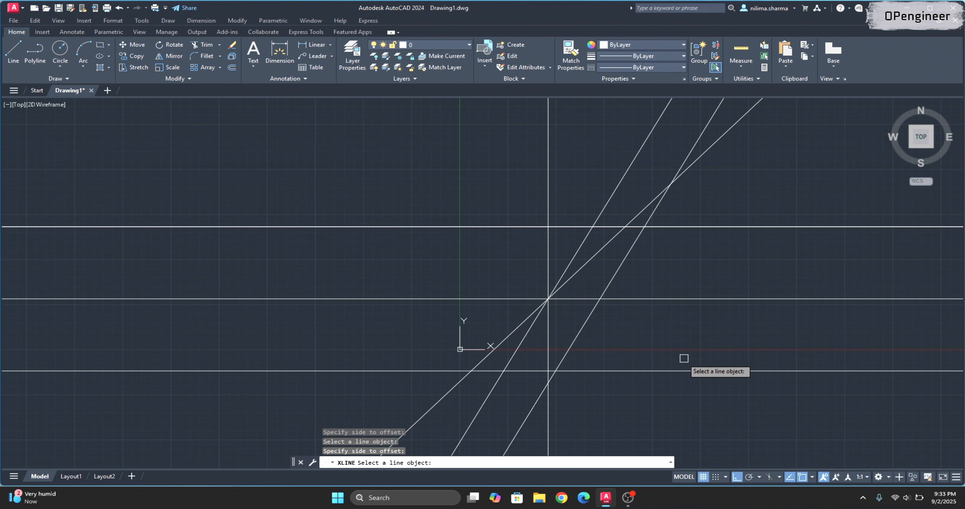
pyautogui.scroll(4, 566, 295)
pyautogui.scroll(-2, 521, 315)
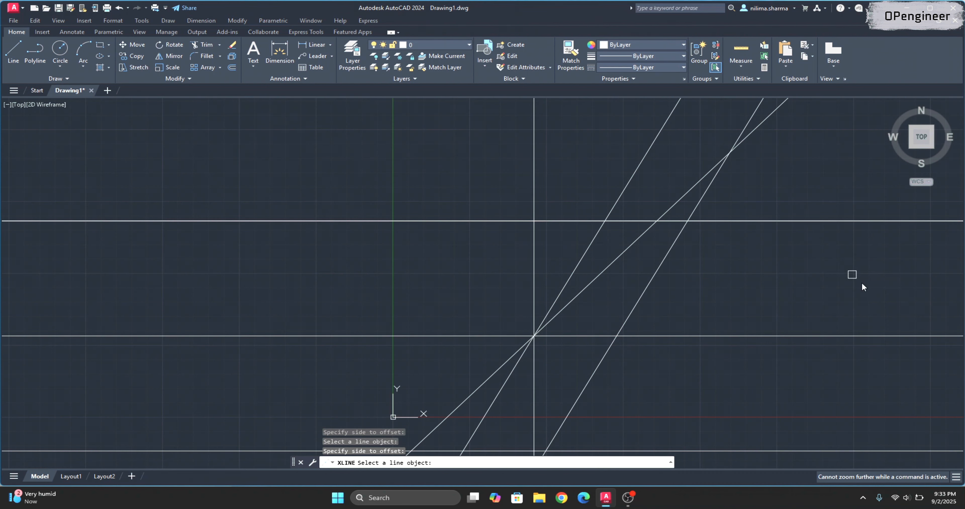
pyautogui.press('Escape')
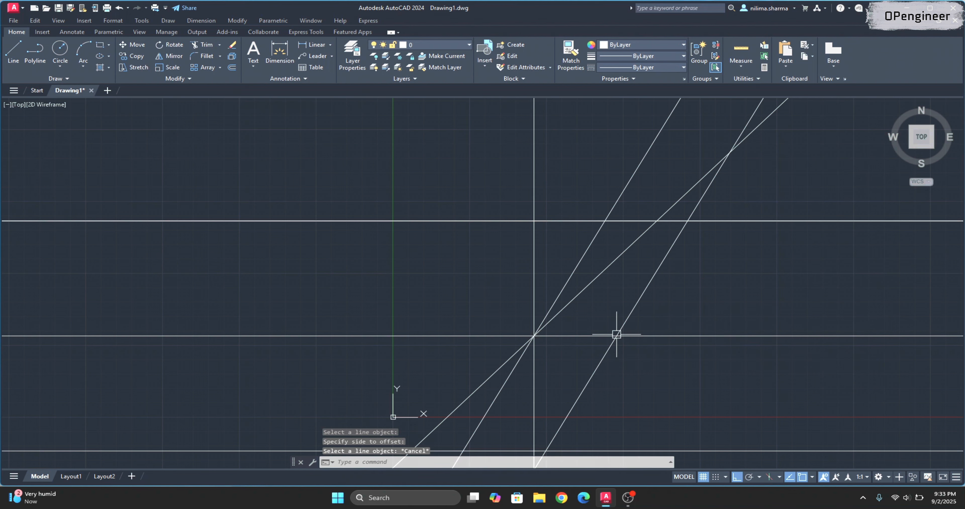
# Draw a rising ray from a point below and to the left of the construction lines' intersection, turning Ortho mode off.
pyautogui.scroll(4, 895, 327)
pyautogui.scroll(-12, 559, 351)
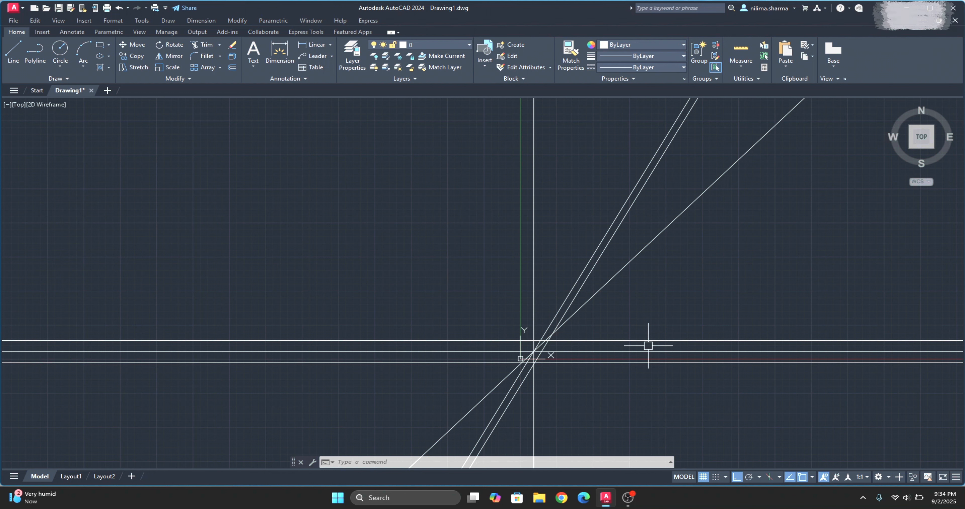
pyautogui.click(43, 78)
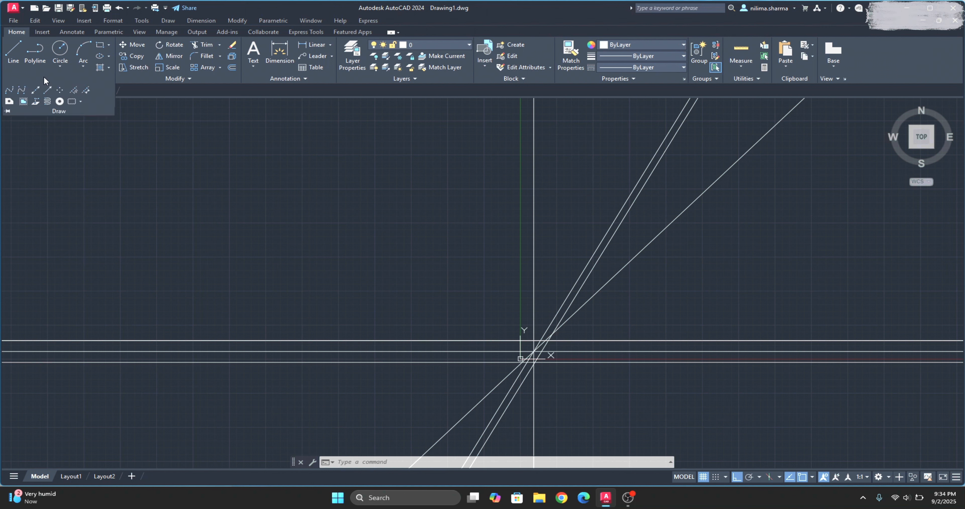
pyautogui.click(48, 91)
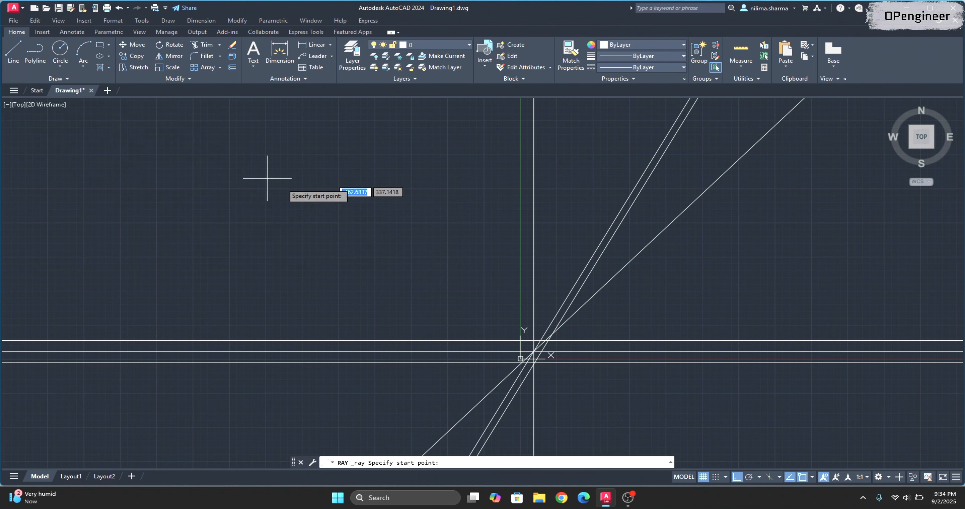
pyautogui.scroll(-2, 387, 241)
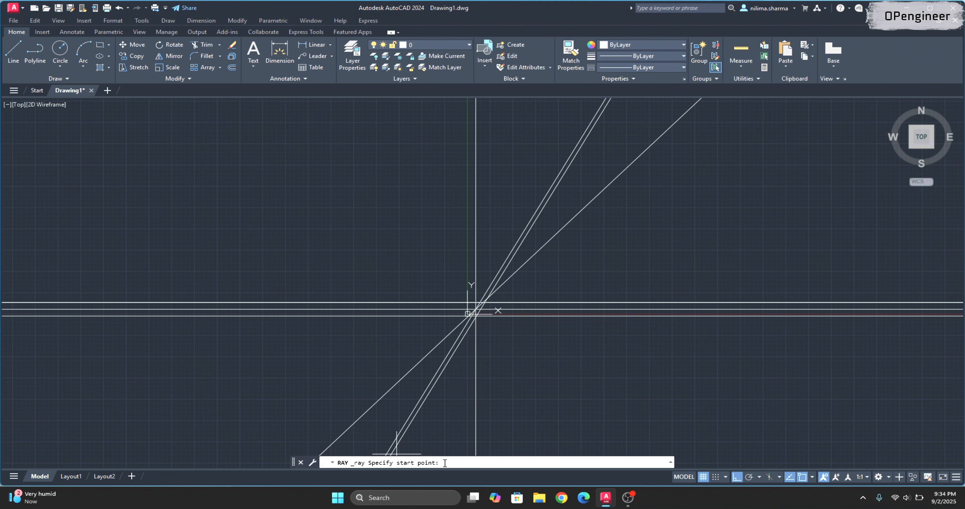
pyautogui.scroll(-2, 642, 252)
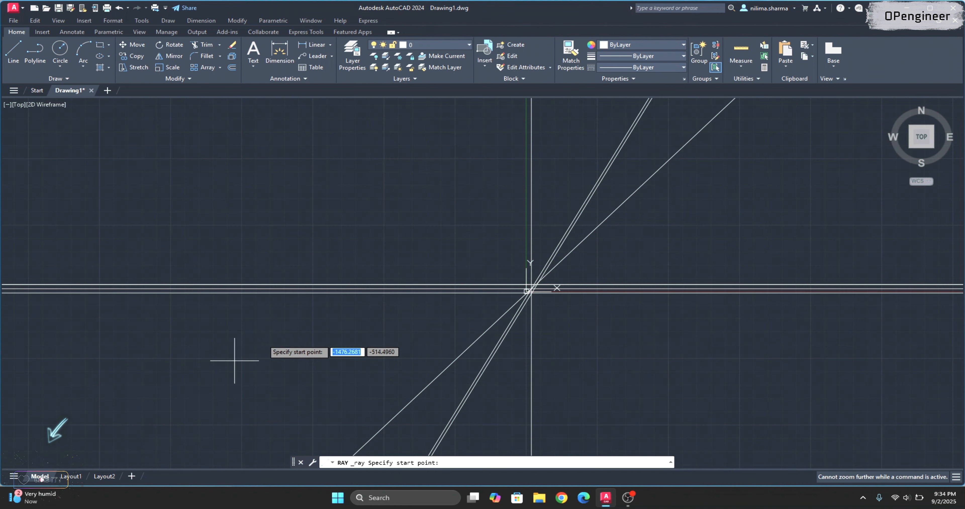
pyautogui.scroll(5, 235, 361)
pyautogui.click(197, 336)
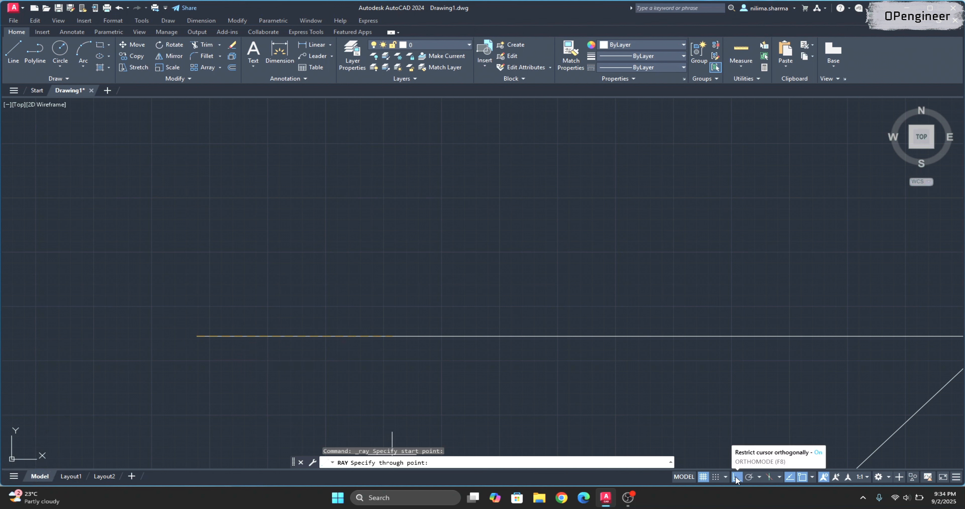
pyautogui.click(735, 476)
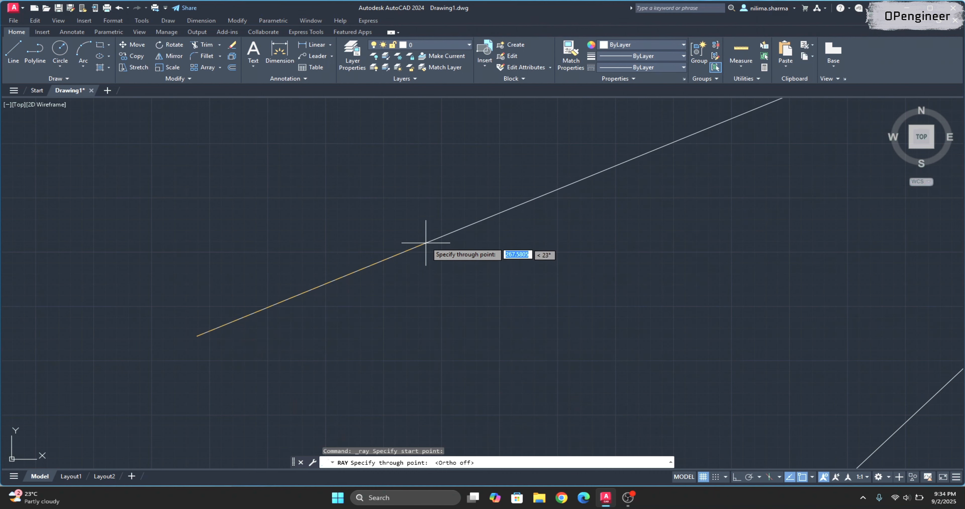
pyautogui.click(424, 232)
# Add four more rays from the same start point, fanning out at different angles, and finish the Ray command.
pyautogui.click(476, 322)
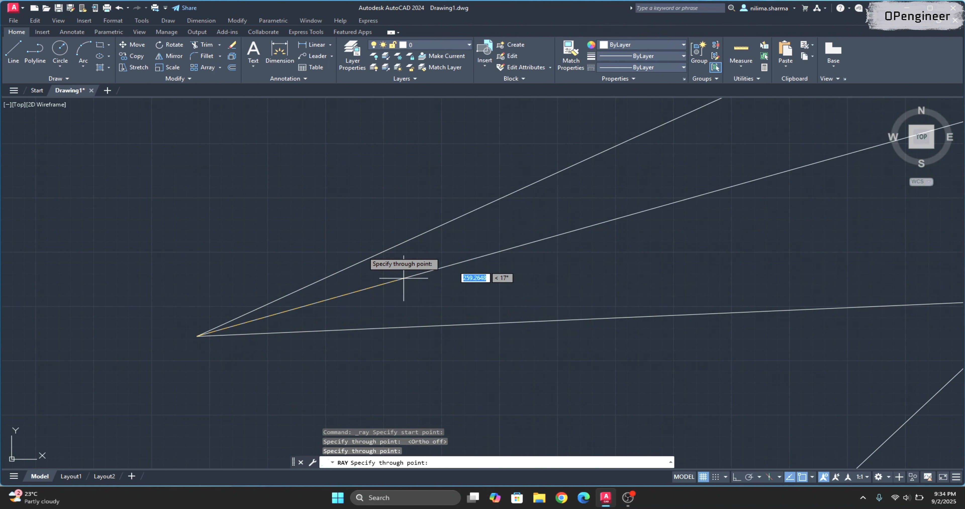
pyautogui.click(259, 197)
pyautogui.click(335, 198)
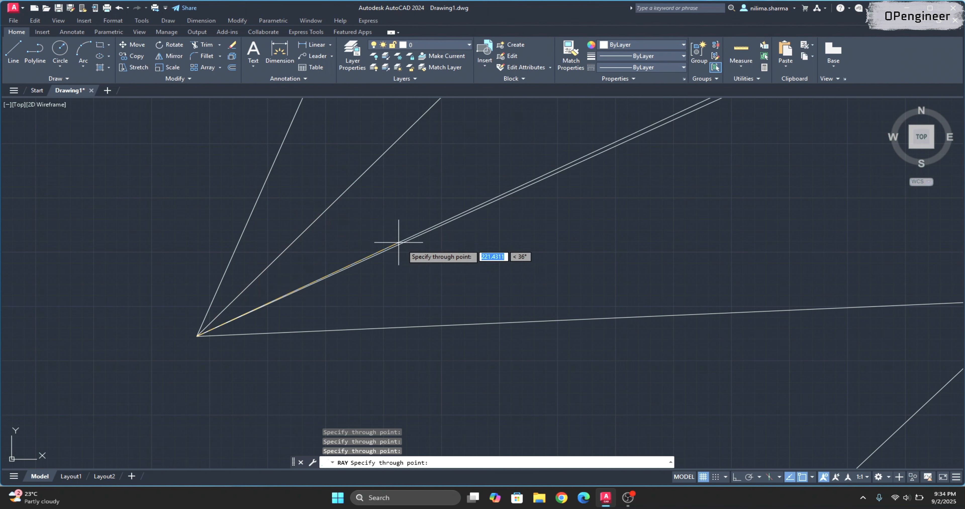
pyautogui.click(460, 281)
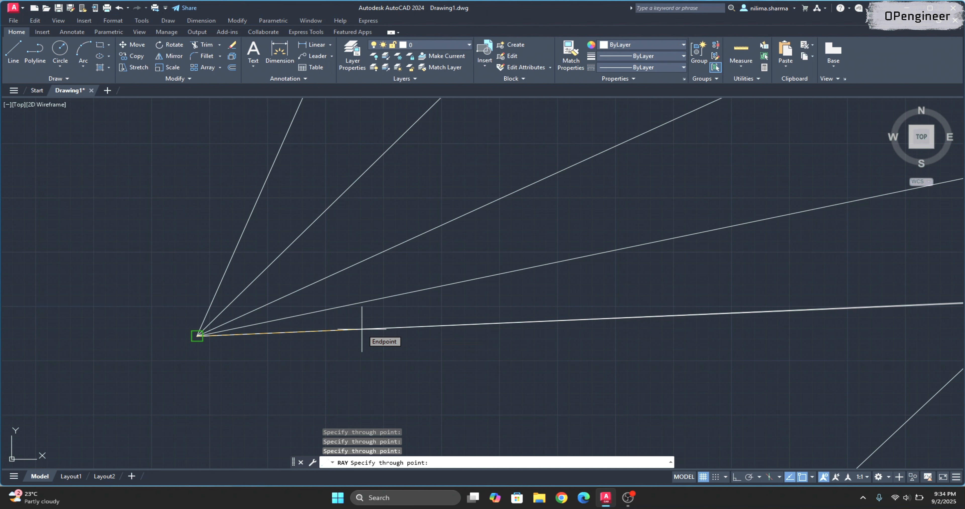
pyautogui.press('Return')
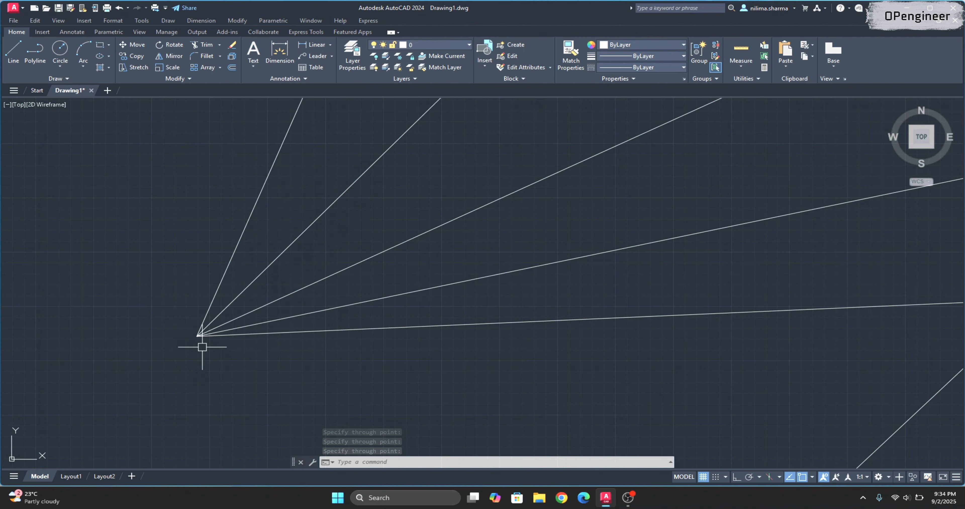
# Delete all construction lines and rays from the drawing.
pyautogui.scroll(-8, 202, 347)
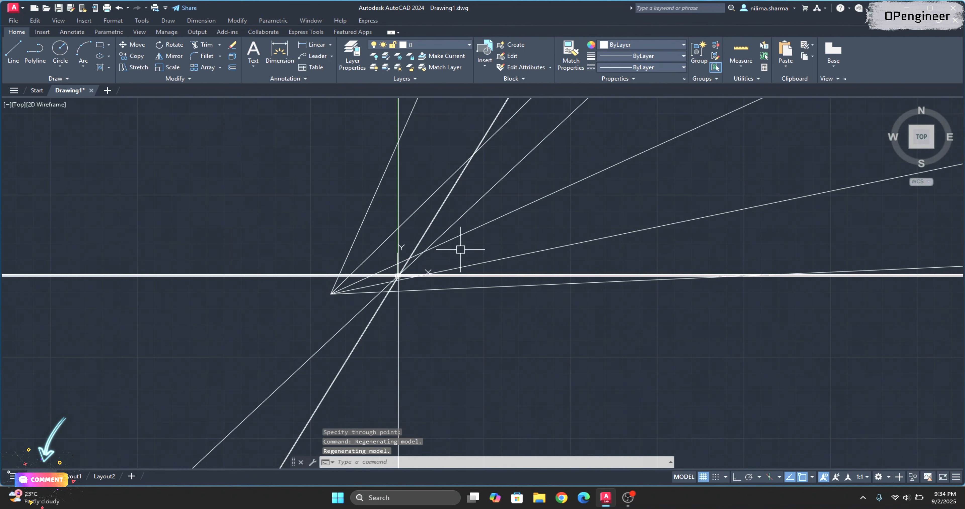
pyautogui.click(614, 384)
pyautogui.click(234, 157)
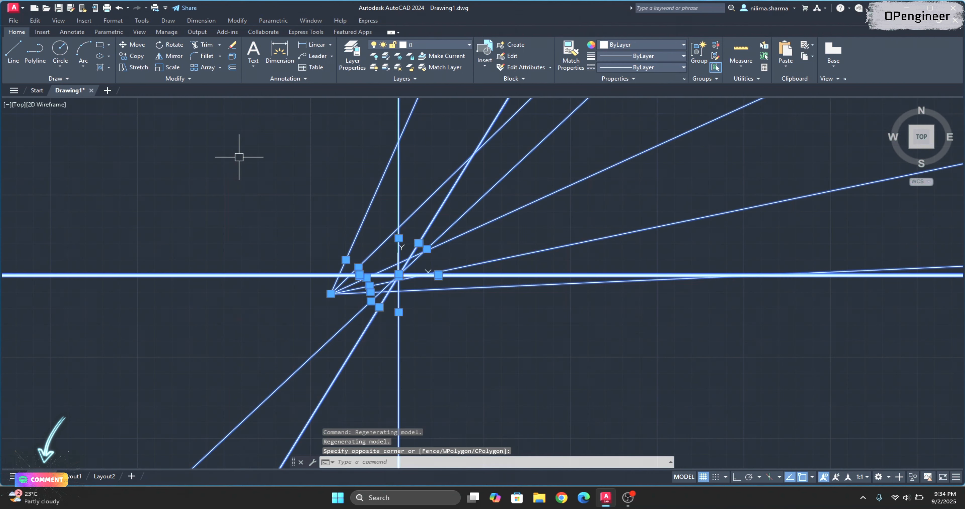
pyautogui.press('Delete')
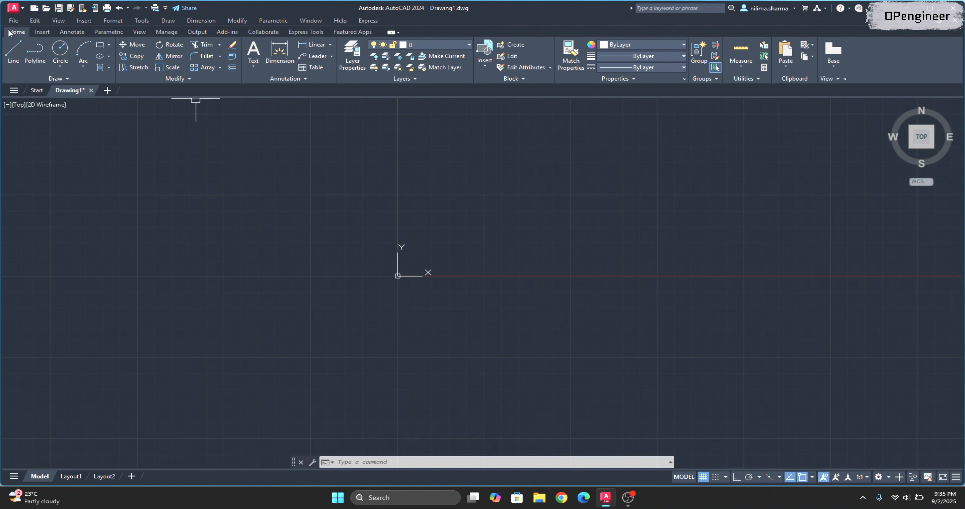
# Draw two circles side by side, the first with a radius of about 1986 units, and a rectangle below them.
pyautogui.click(108, 68)
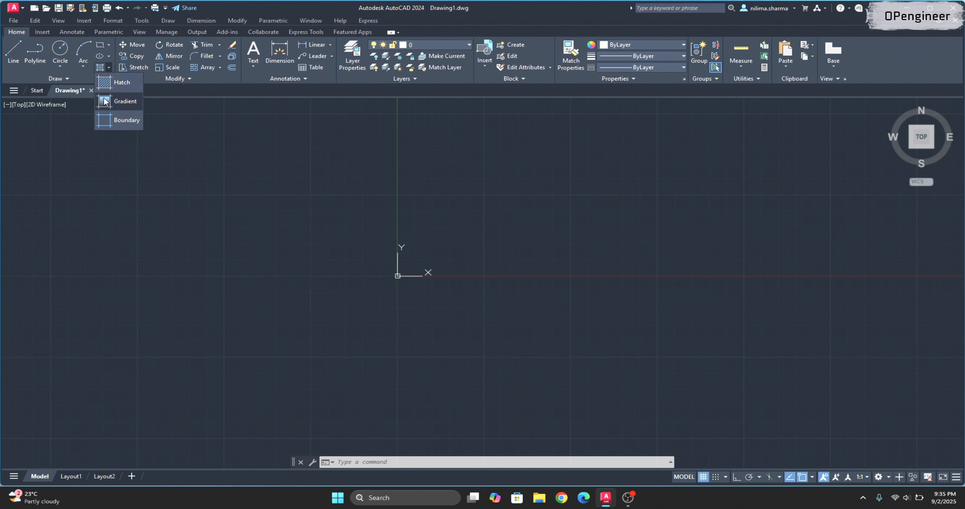
pyautogui.click(61, 51)
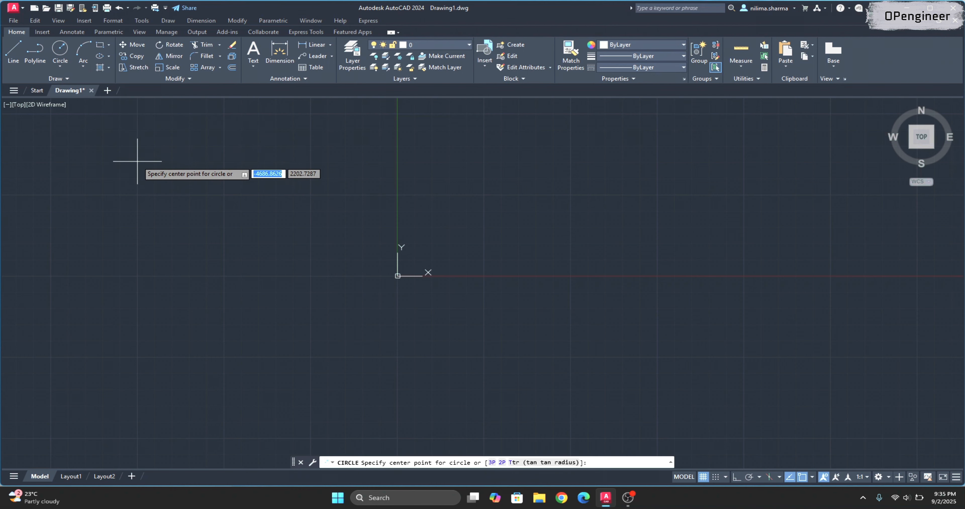
pyautogui.click(124, 161)
pyautogui.scroll(-2, 237, 248)
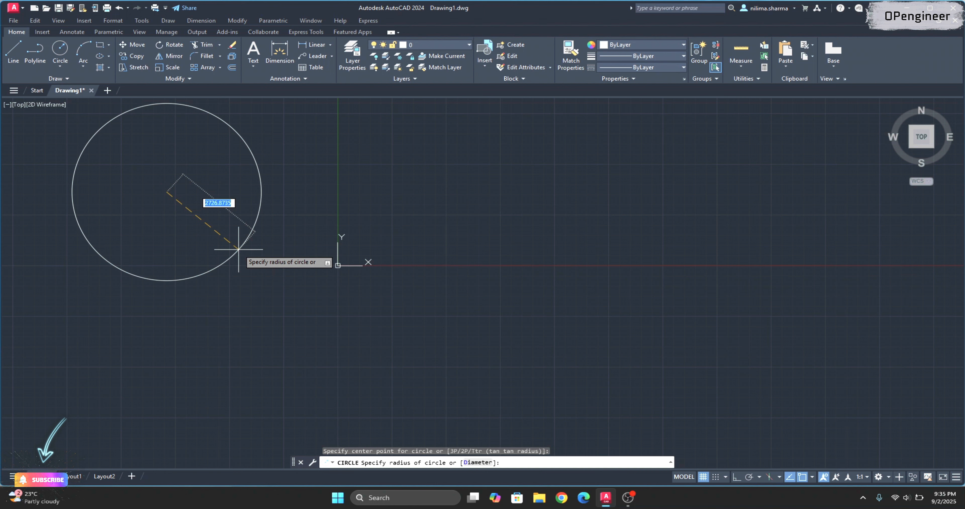
pyautogui.click(232, 210)
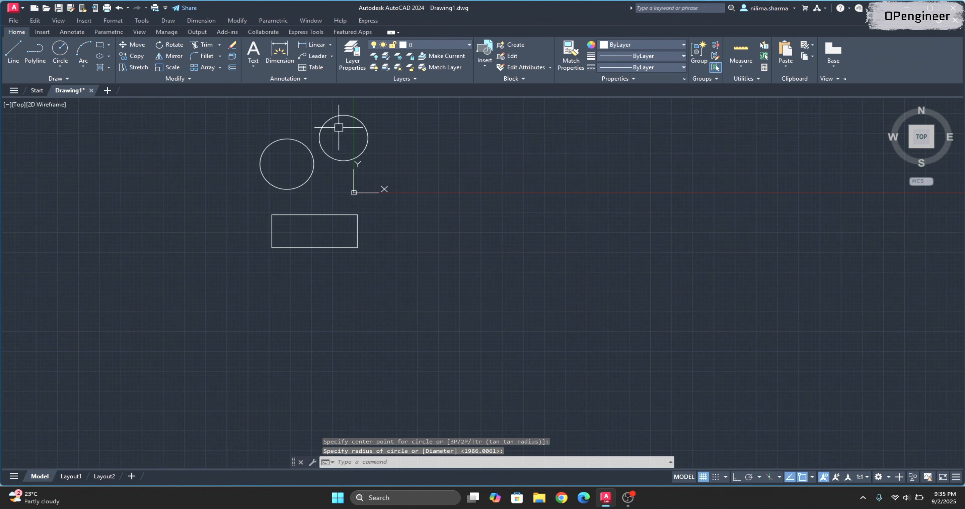
# Hatch the interior of the left circle by picking a point inside it.
pyautogui.scroll(2, 345, 101)
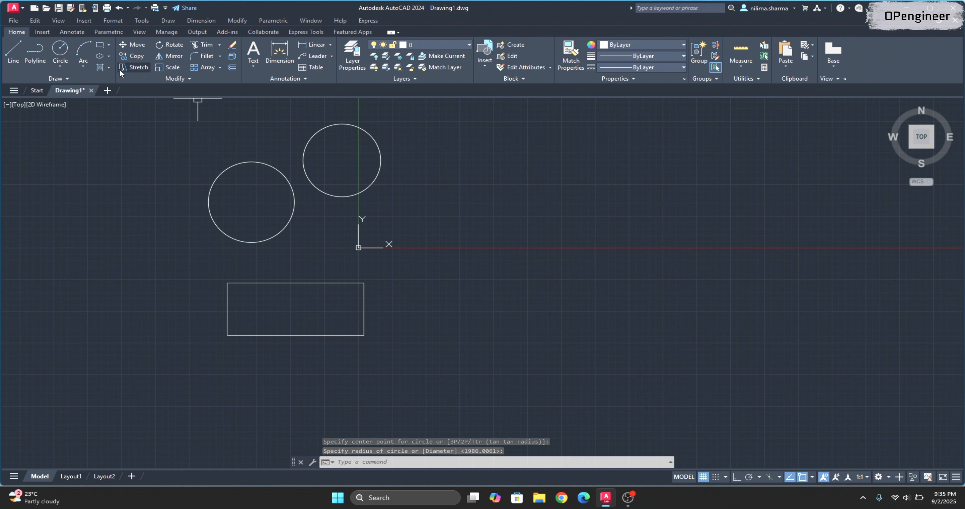
pyautogui.click(109, 67)
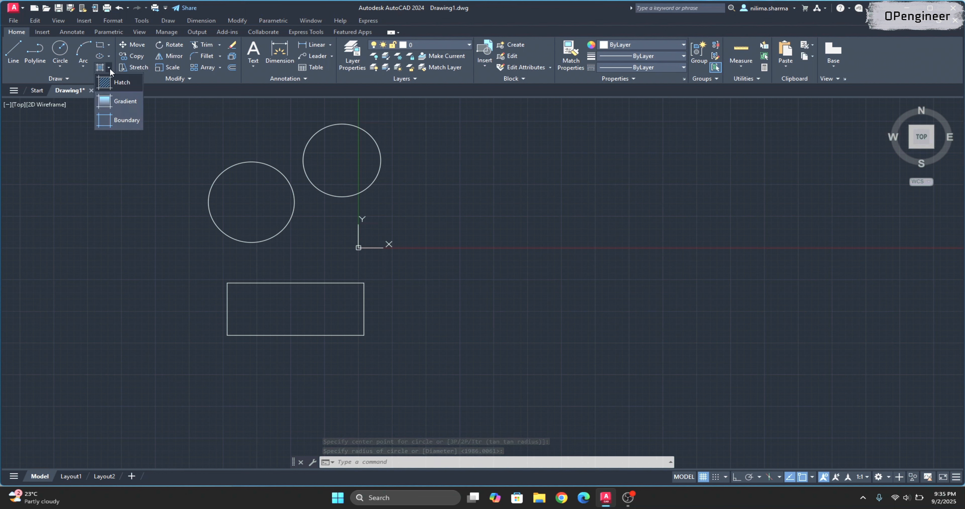
pyautogui.click(119, 84)
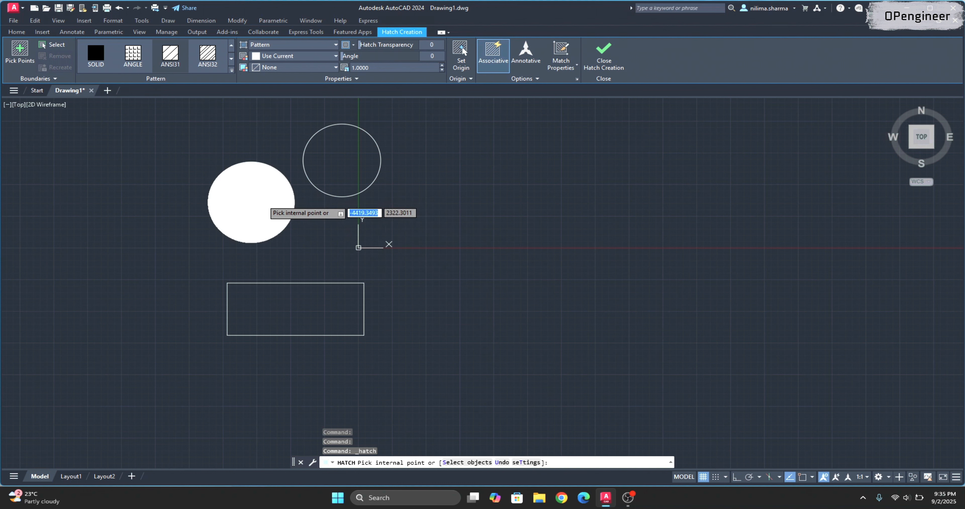
pyautogui.click(269, 201)
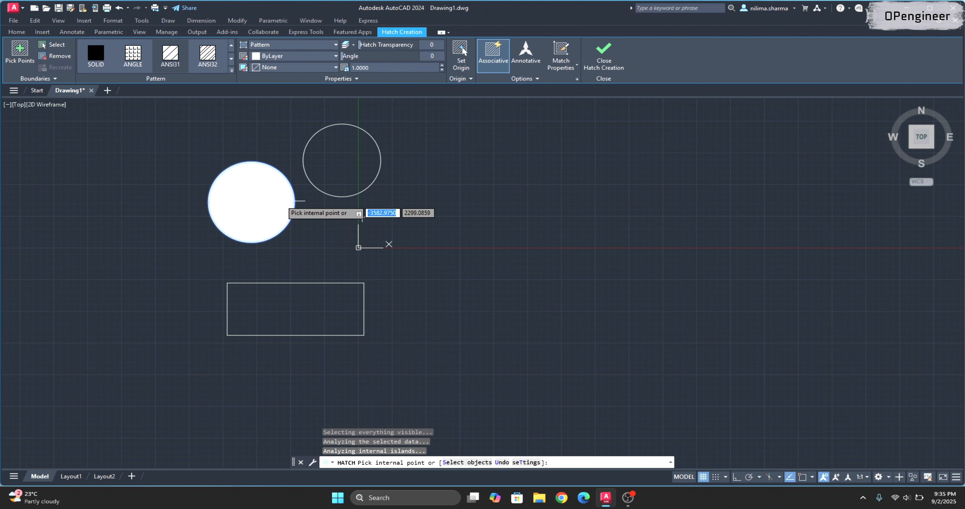
# Set the pattern of the left circle's hatch to ANGLE.
pyautogui.click(154, 61)
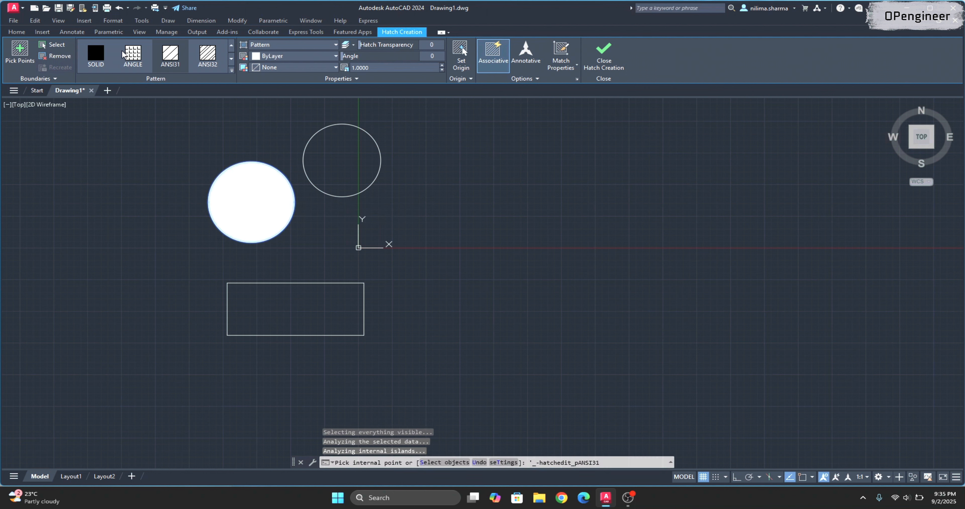
pyautogui.click(231, 62)
pyautogui.click(232, 45)
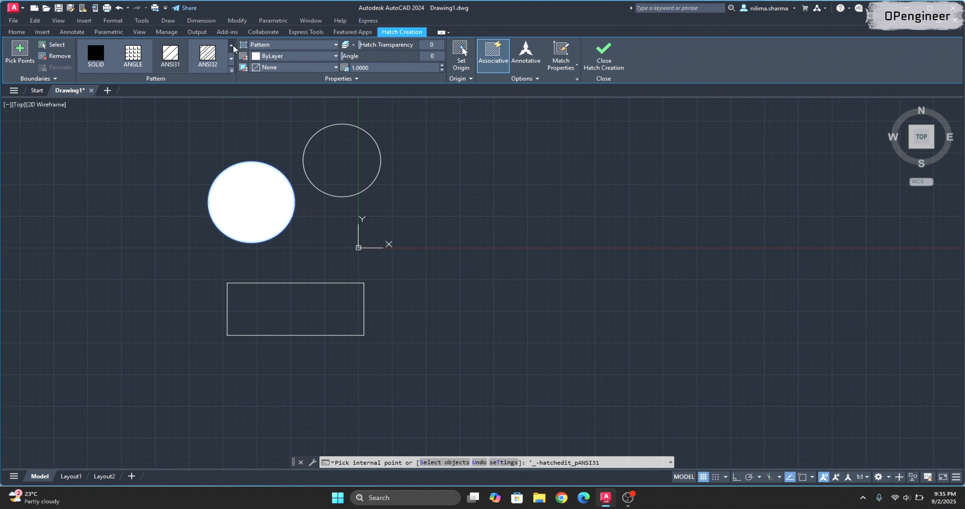
pyautogui.click(132, 56)
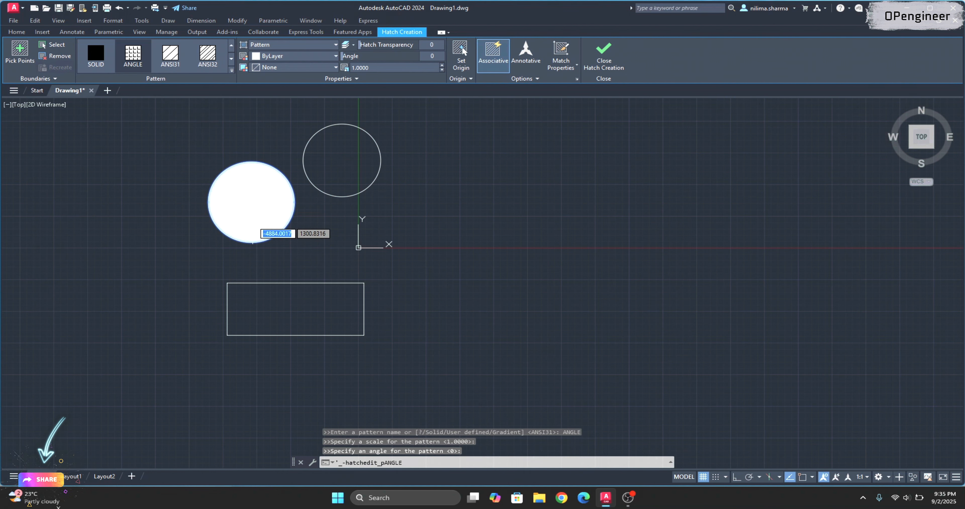
# Set the hatch scale to 500 and its colour to orange 205,105,40.
pyautogui.scroll(3, 242, 217)
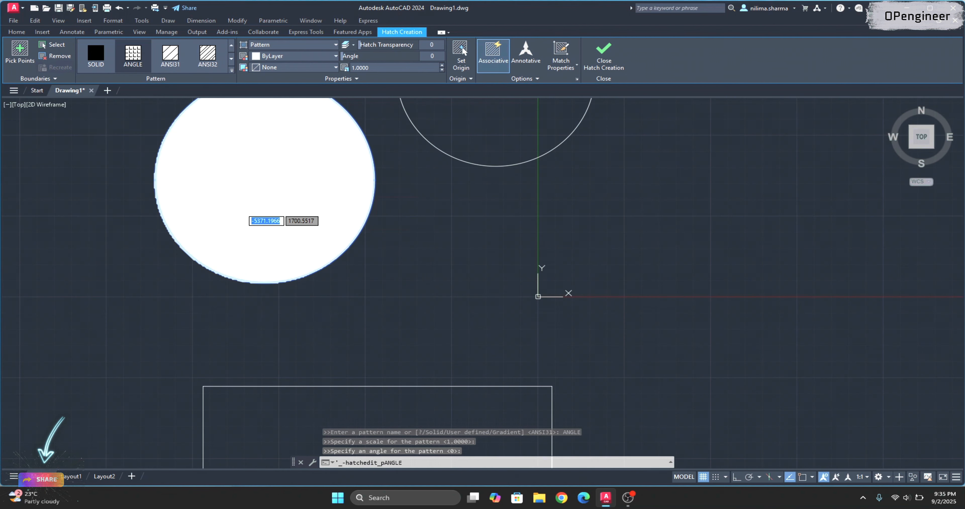
pyautogui.scroll(-4, 221, 304)
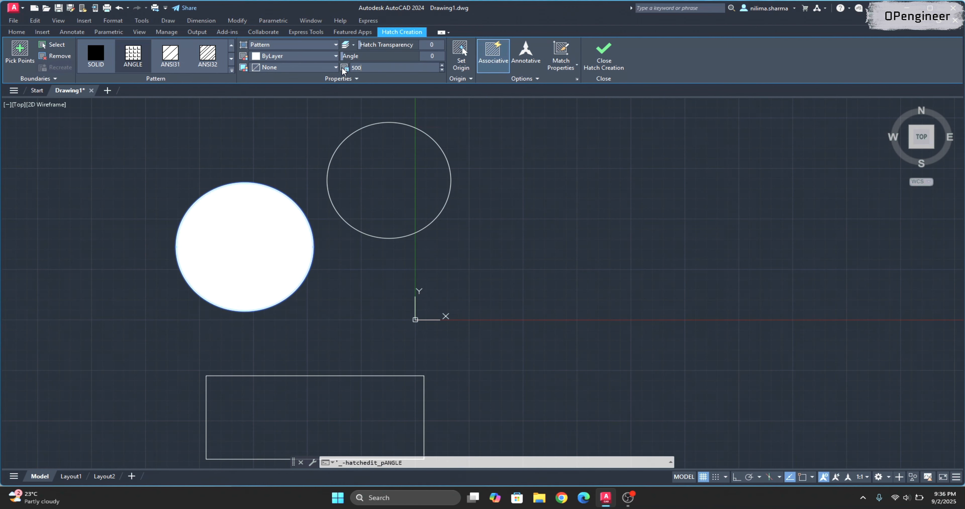
pyautogui.press('Return')
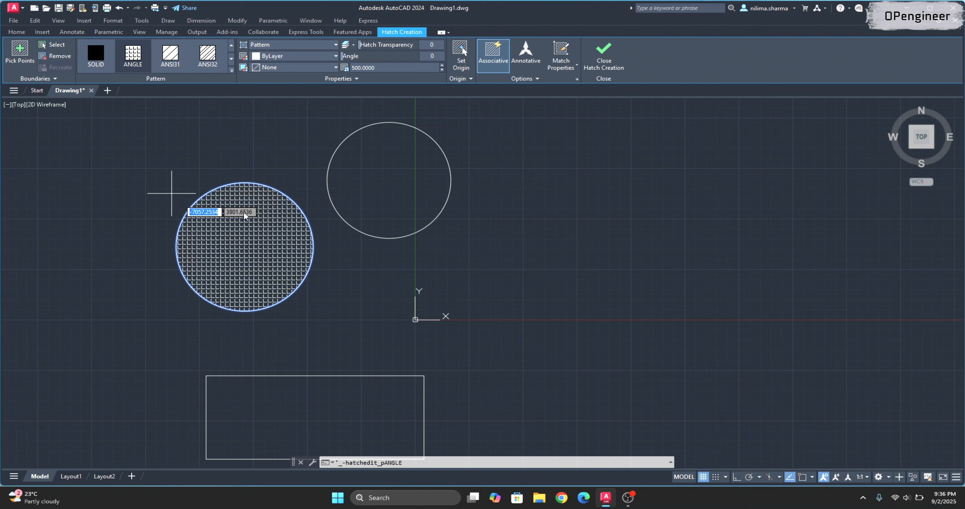
pyautogui.click(325, 57)
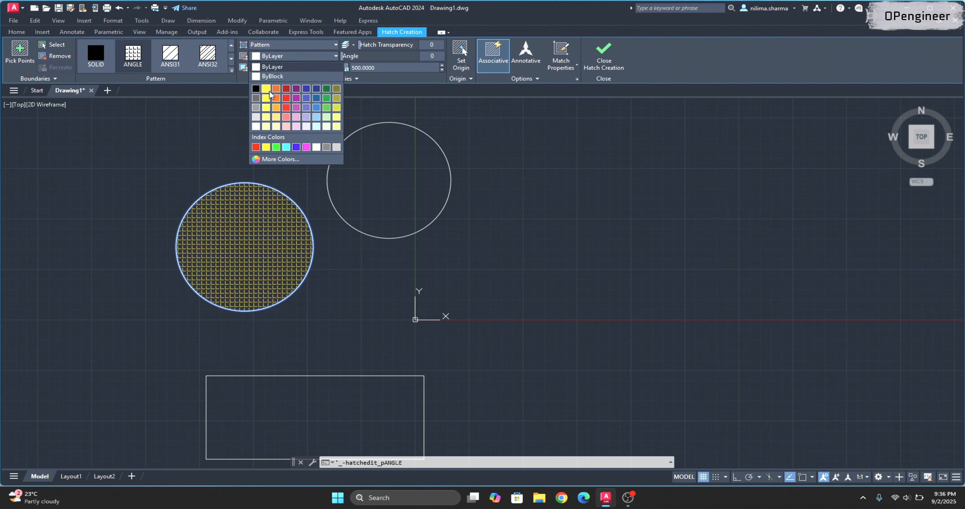
pyautogui.click(276, 89)
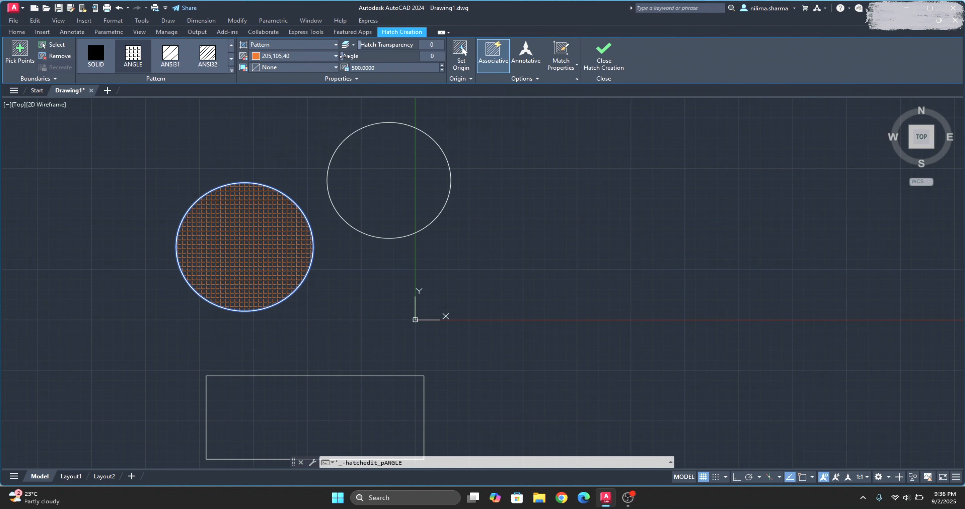
# Set the hatch angle to 58 and its transparency to 19, and finish the hatch.
pyautogui.moveTo(349, 57); pyautogui.dragTo(362, 56)
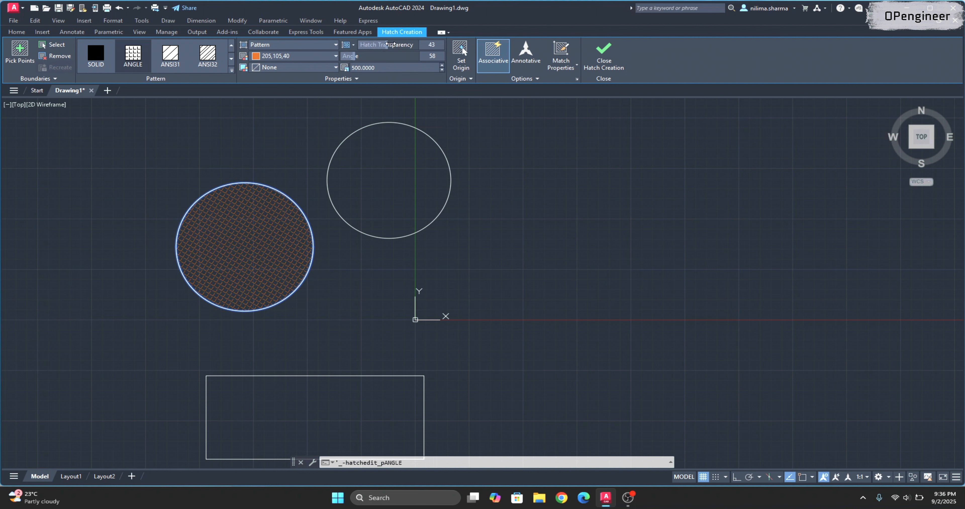
pyautogui.moveTo(389, 44); pyautogui.dragTo(375, 45)
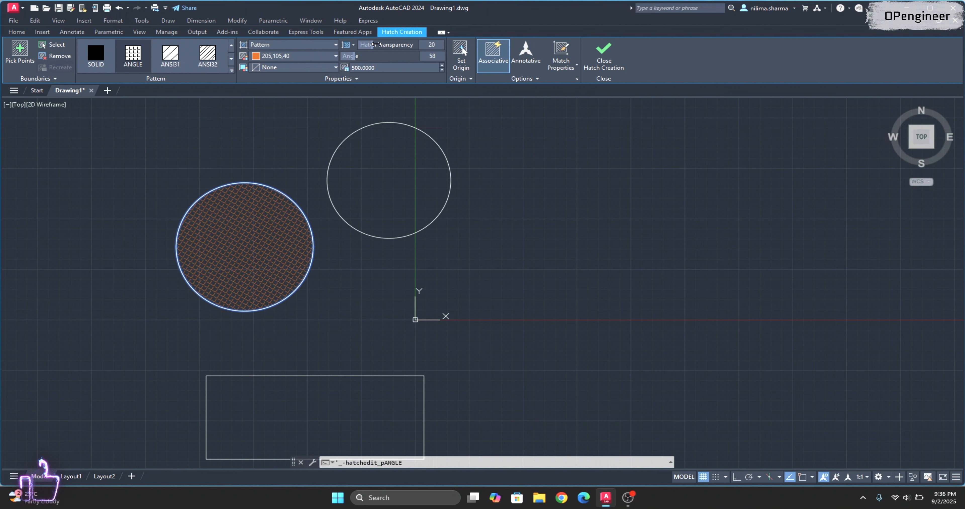
pyautogui.click(427, 136)
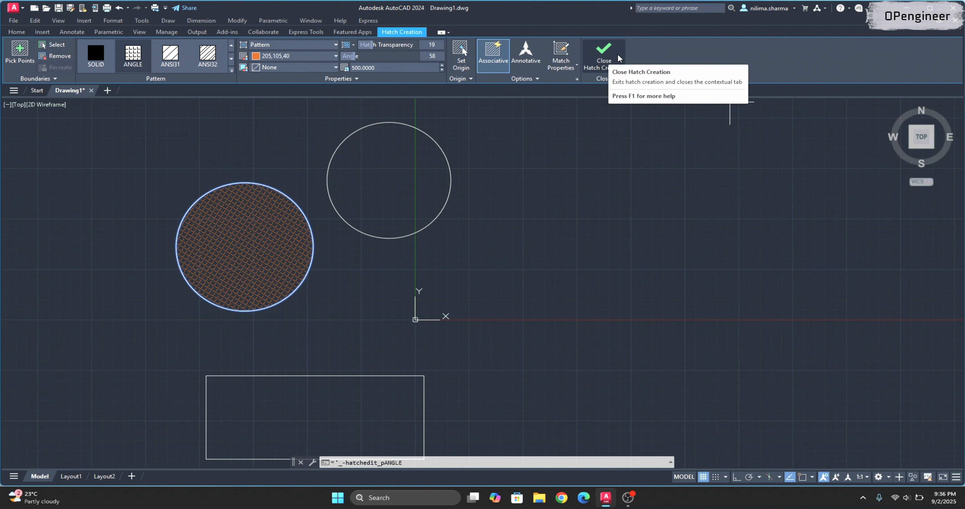
pyautogui.click(603, 55)
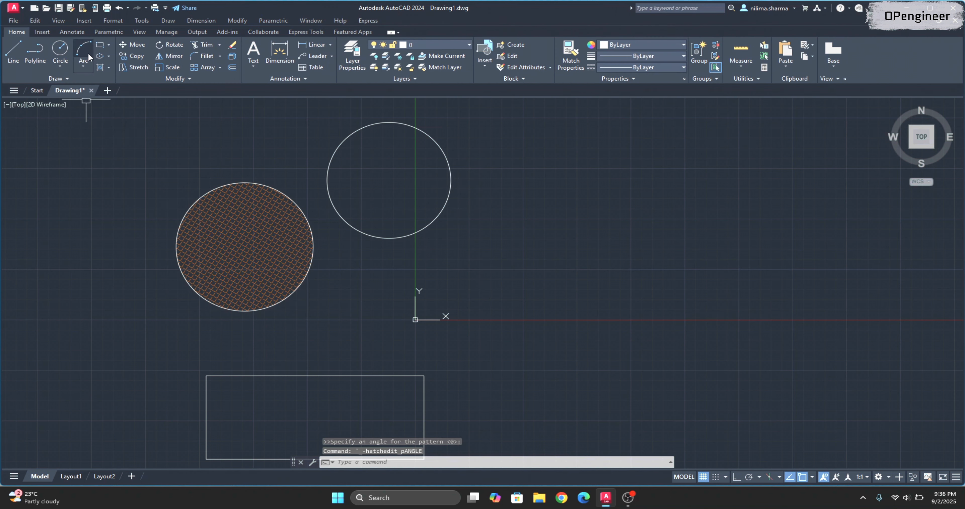
# Fill the interior of the unhatched circle with a two-colour gradient by picking a point inside it.
pyautogui.click(109, 69)
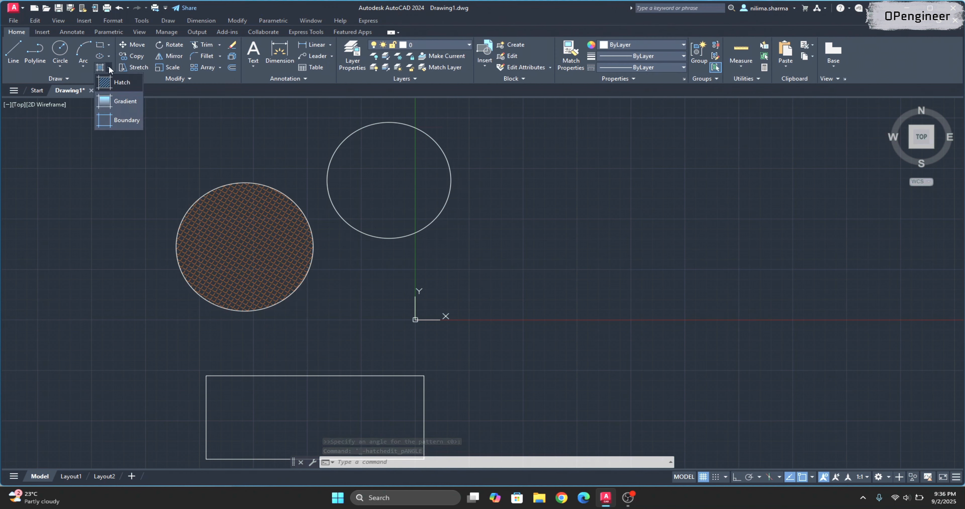
pyautogui.click(113, 101)
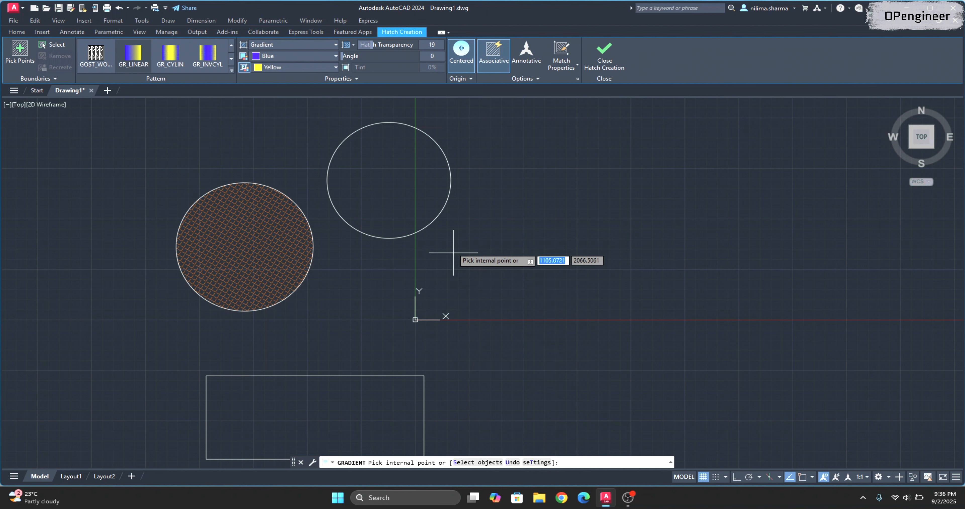
pyautogui.click(386, 174)
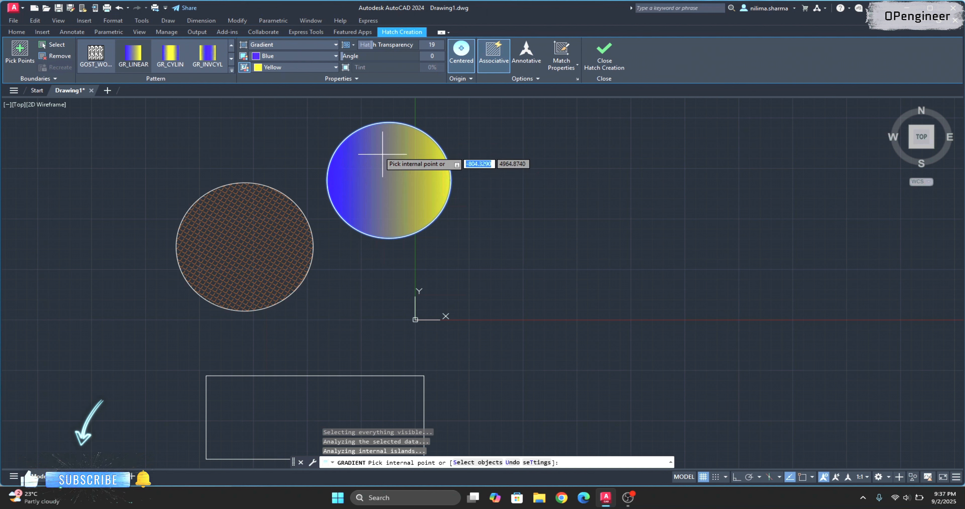
# Set the circle's gradient colours to red 153,27,30 and blue 39,118,187, and lower its transparency.
pyautogui.click(270, 57)
pyautogui.click(286, 88)
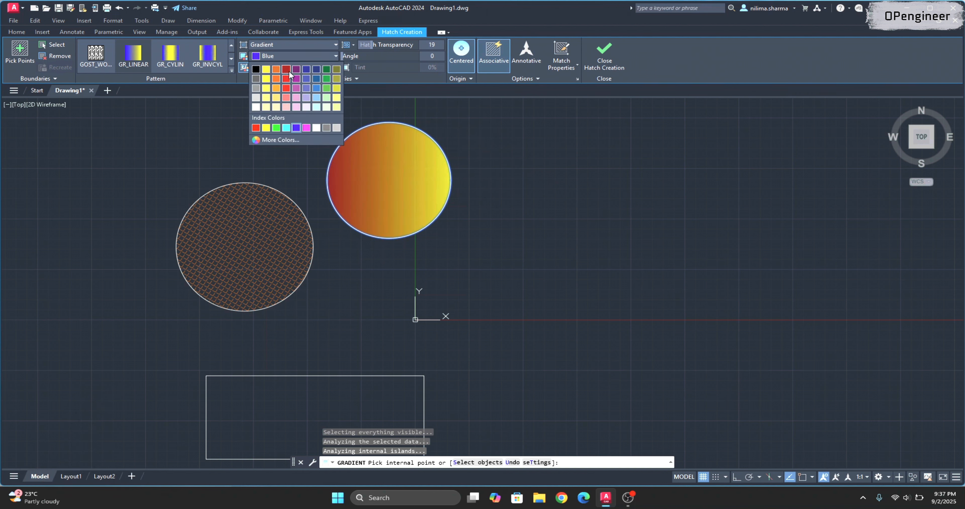
pyautogui.click(278, 69)
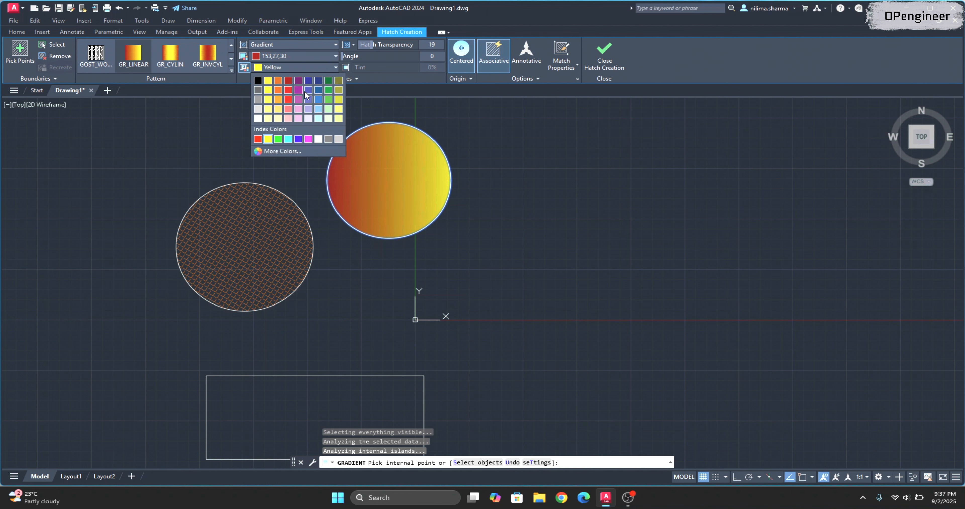
pyautogui.click(316, 96)
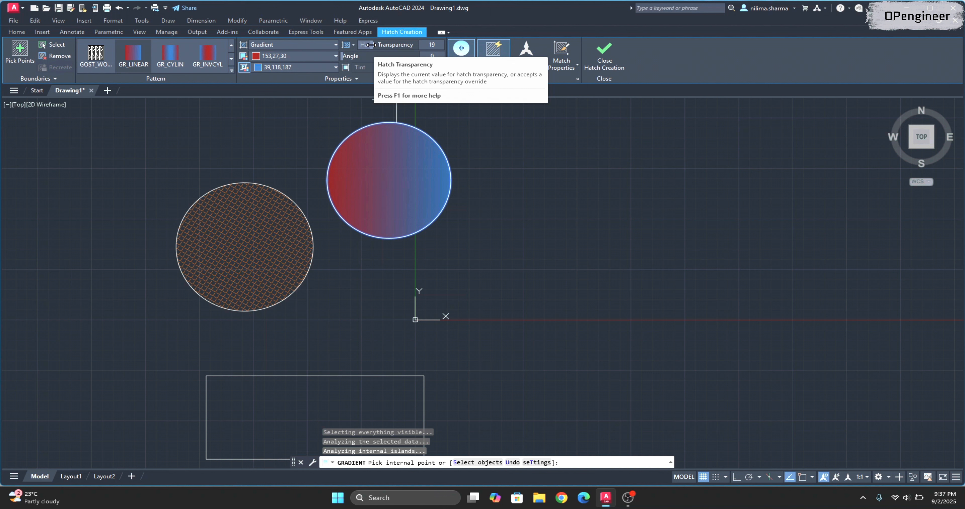
pyautogui.moveTo(371, 44); pyautogui.dragTo(355, 46)
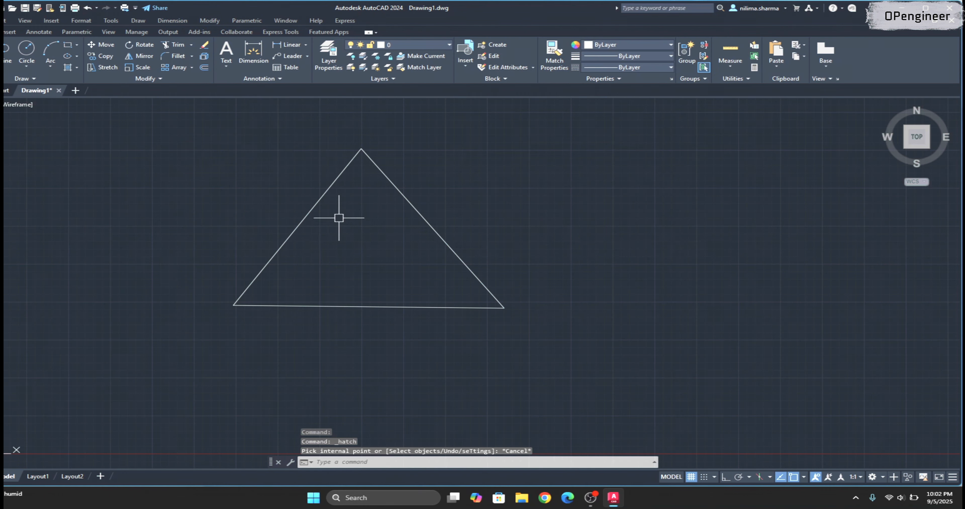
# Select the triangle's three sides one by one to check whether they are separate objects, and clear the selection.
pyautogui.click(321, 194)
pyautogui.click(389, 183)
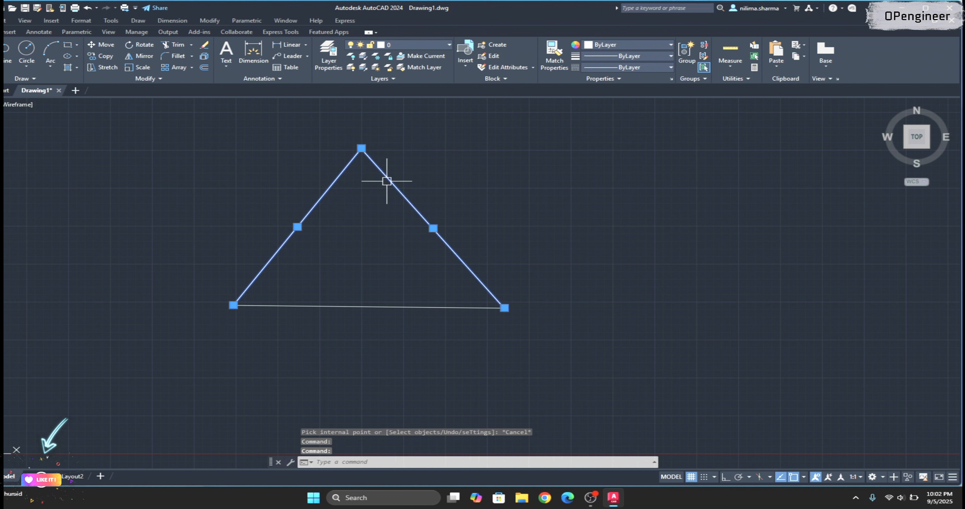
pyautogui.click(375, 307)
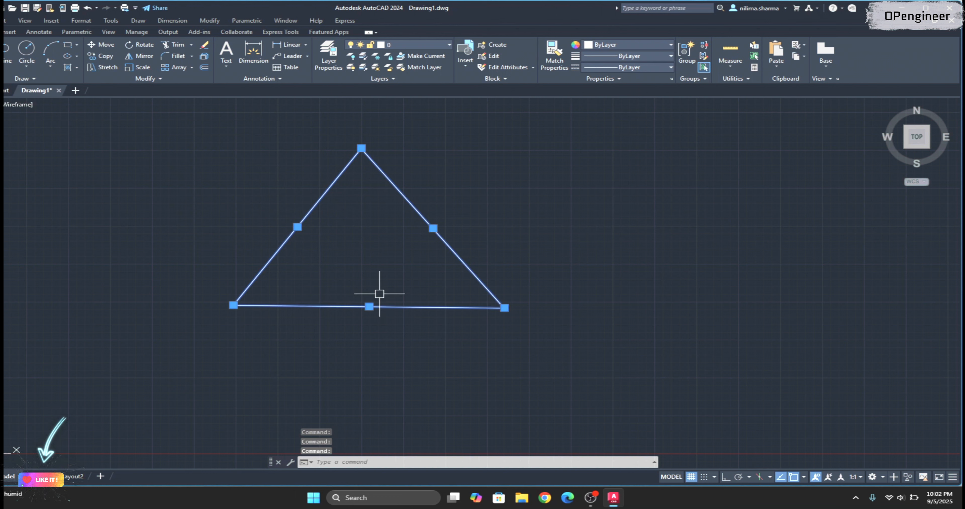
pyautogui.press('Escape')
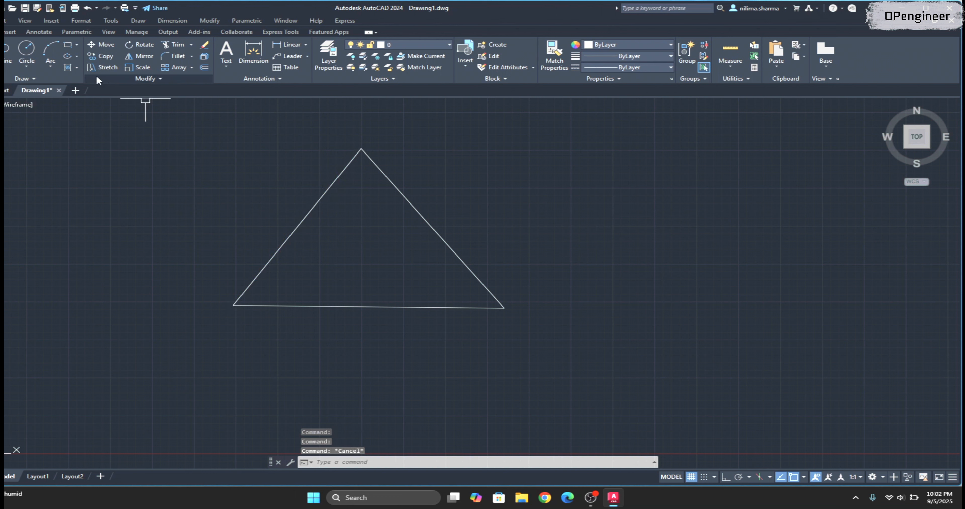
# Create a polyline boundary from the triangle with the Boundary command by picking a point inside it.
pyautogui.click(76, 67)
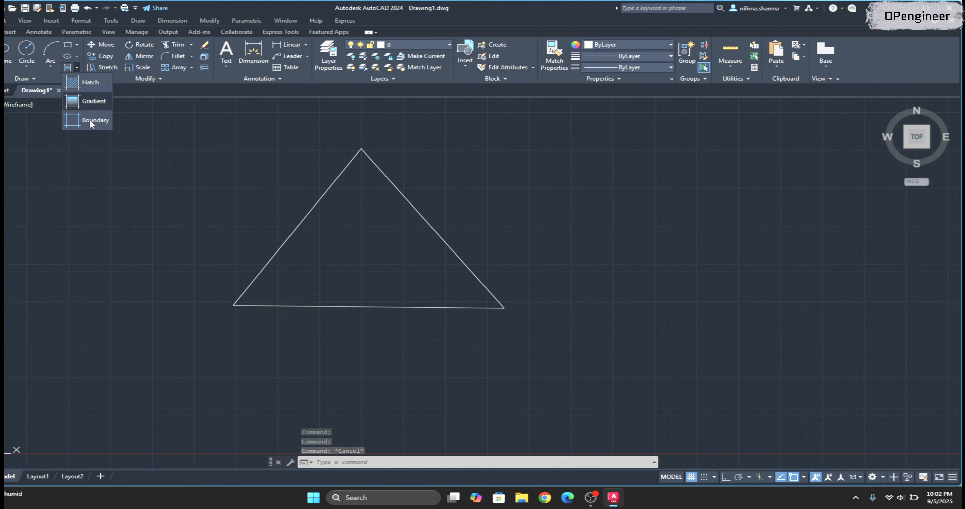
pyautogui.click(92, 121)
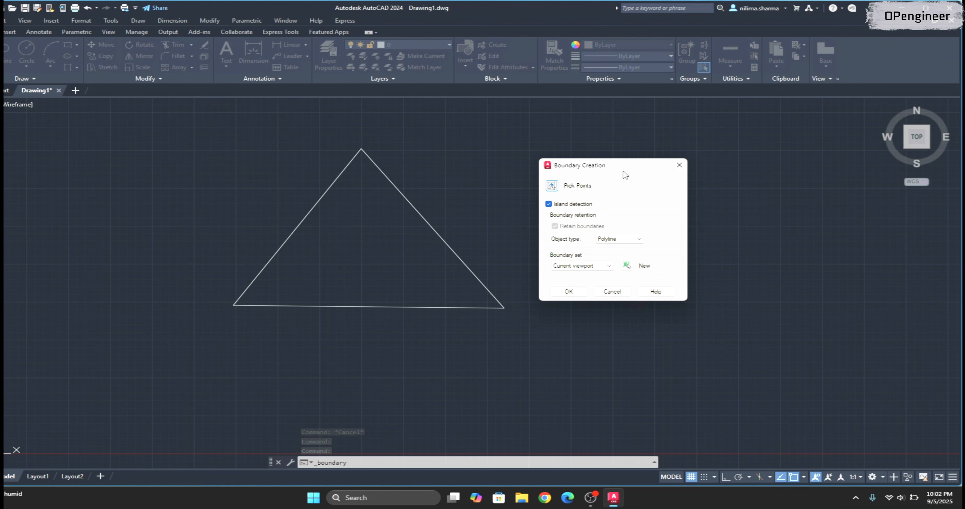
pyautogui.click(552, 185)
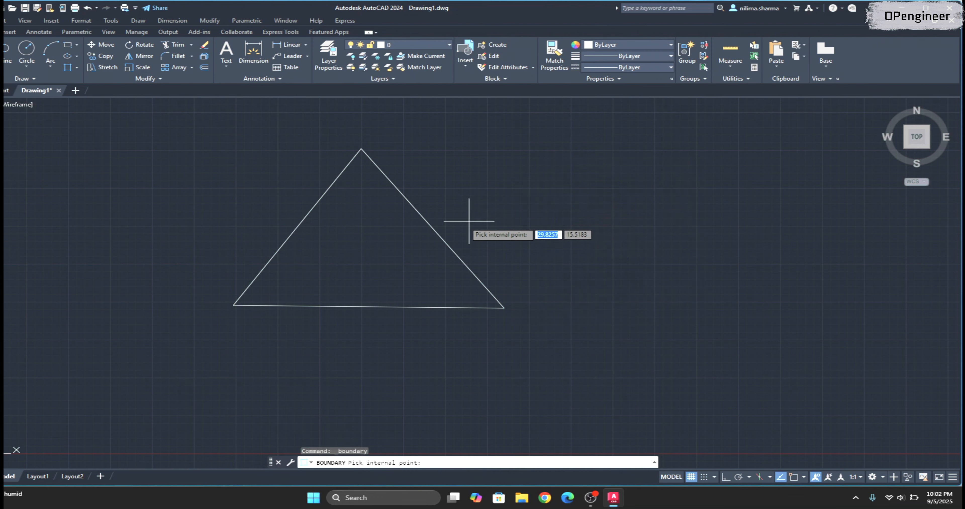
pyautogui.click(360, 244)
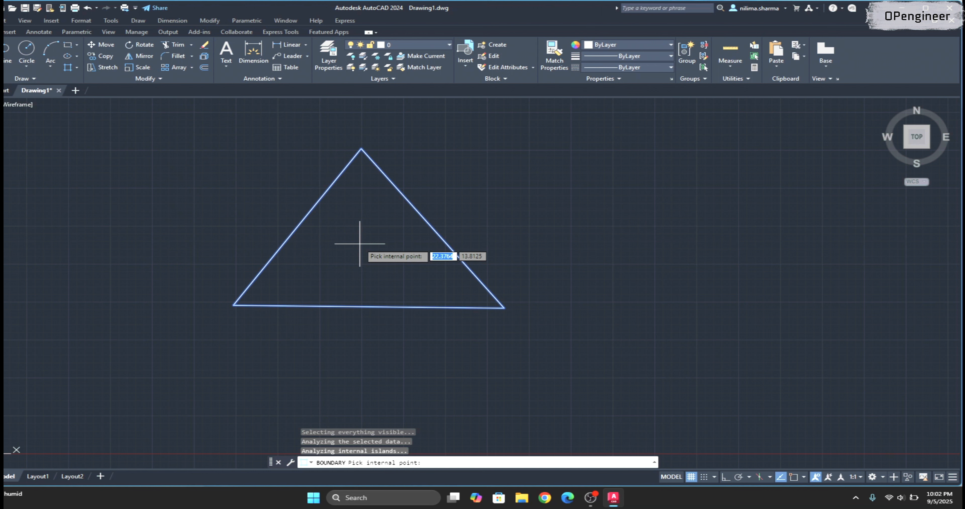
pyautogui.press('Return')
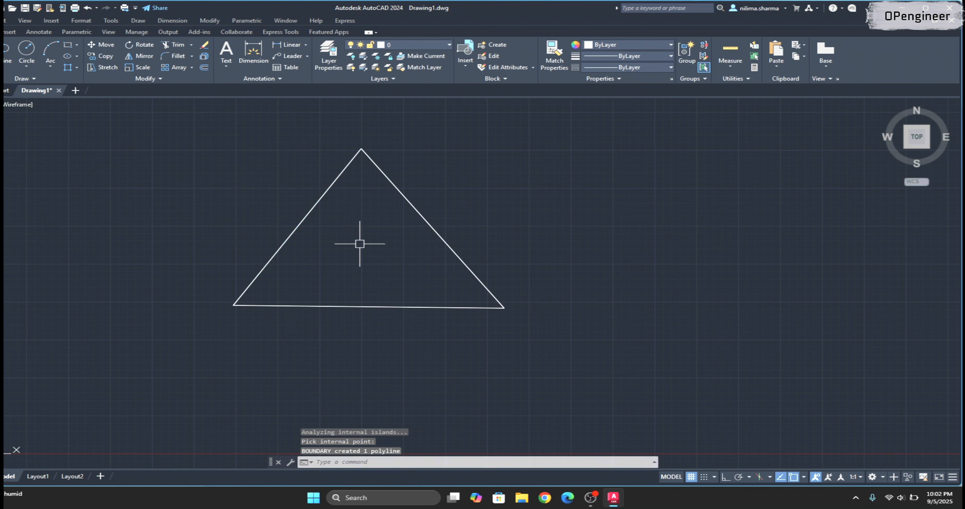
# Check which overlapping objects lie on the triangle's right edge, and leave them unselected.
pyautogui.click(405, 195)
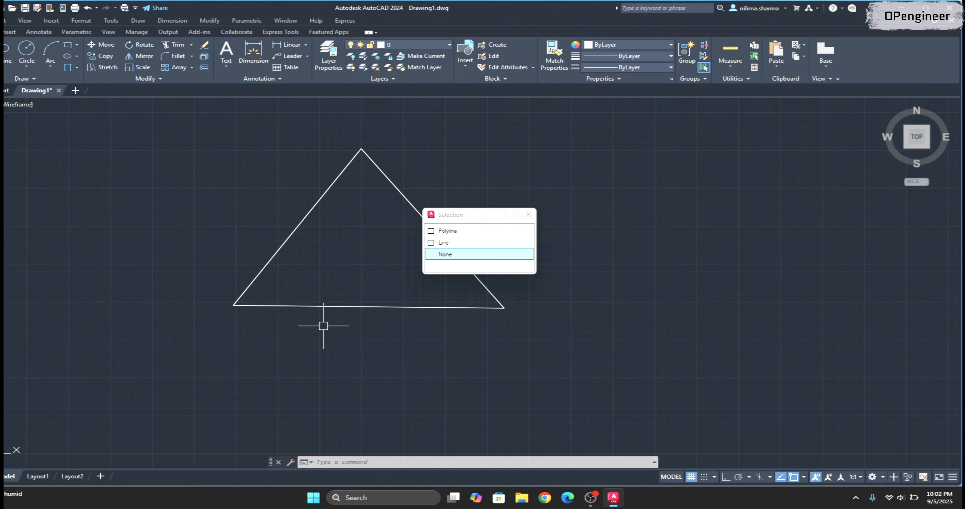
pyautogui.press('Escape')
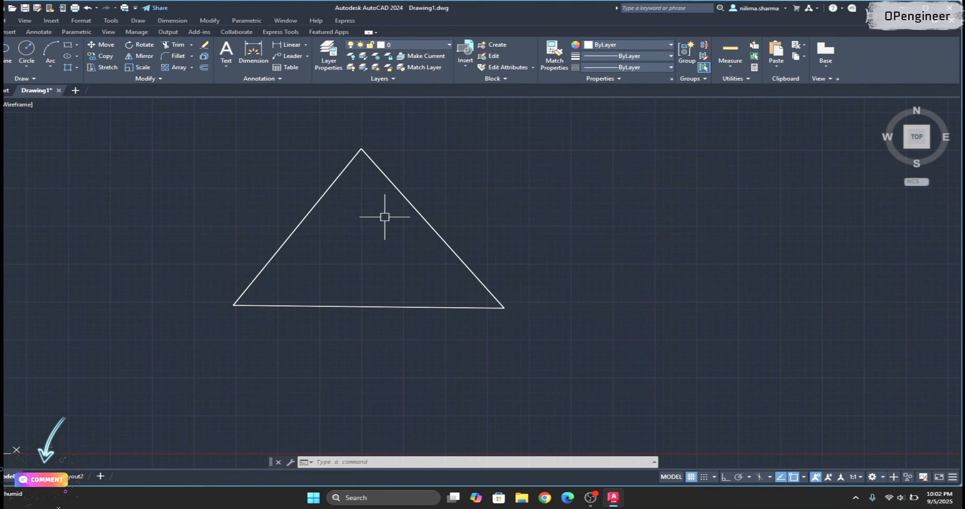
pyautogui.click(399, 198)
pyautogui.press('Escape')
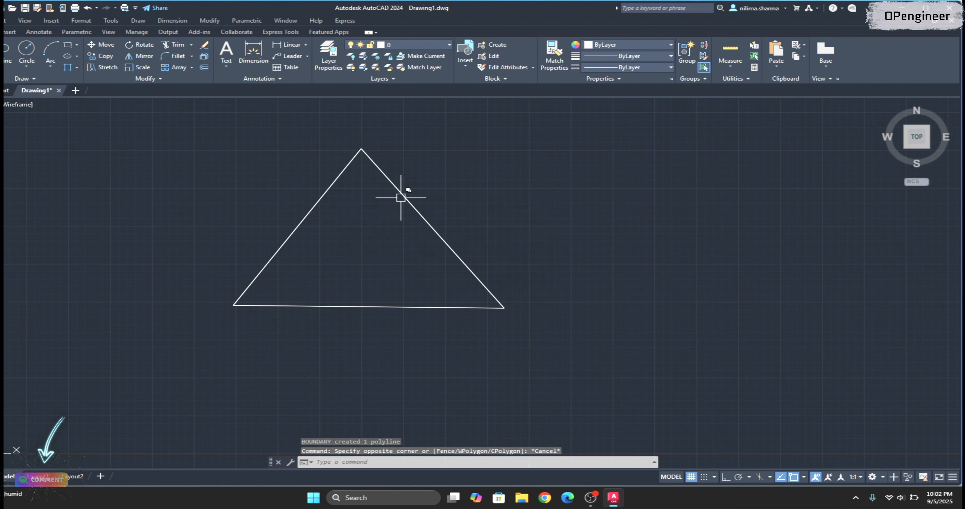
# Move the boundary polyline off the original triangle into the empty space to the triangle's right and slightly above it.
pyautogui.click(403, 194)
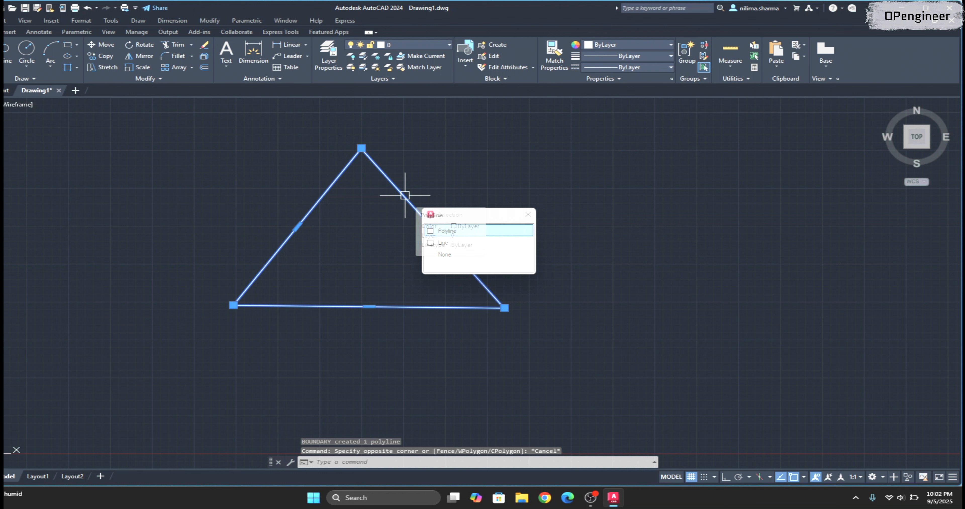
pyautogui.write('m')
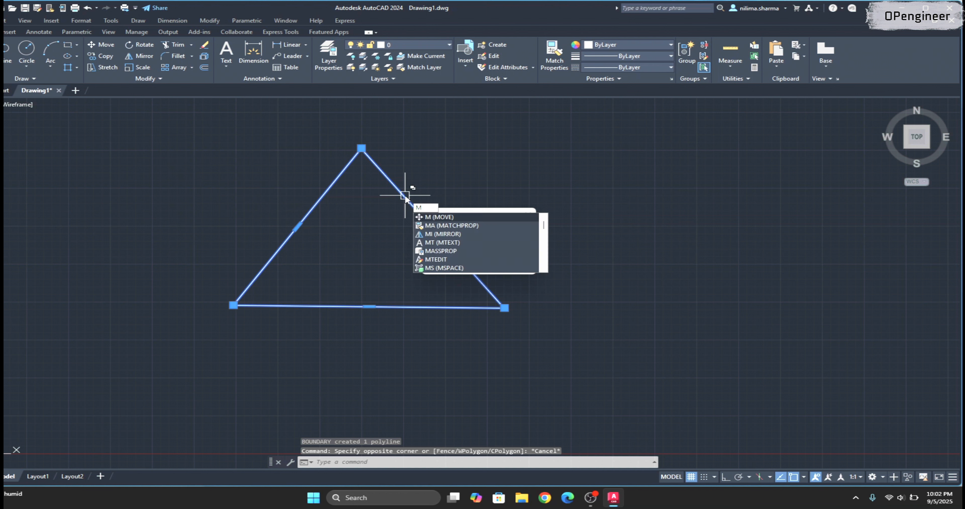
pyautogui.click(438, 217)
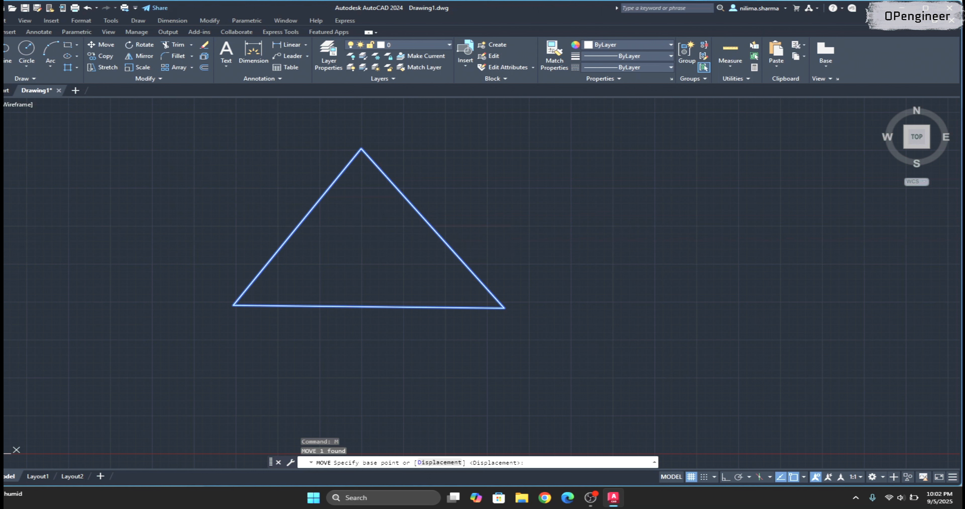
pyautogui.click(363, 231)
pyautogui.click(643, 198)
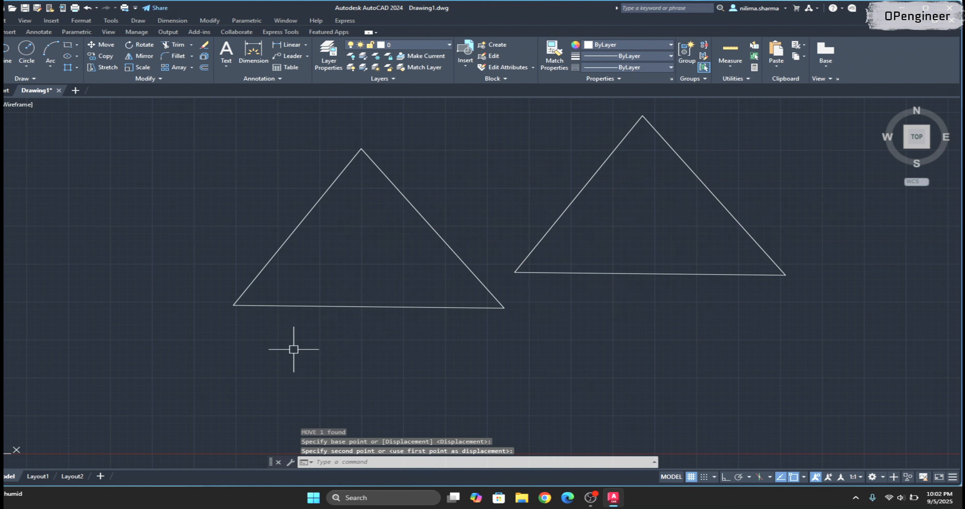